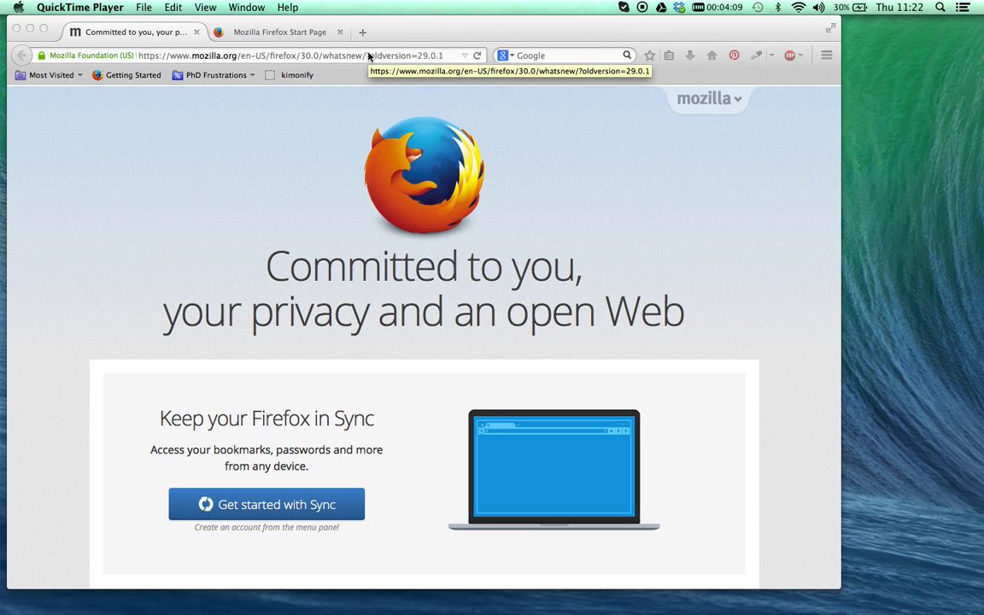
Run a Google search for 'facepager' and open the LMU Software result
left_click(571, 56)
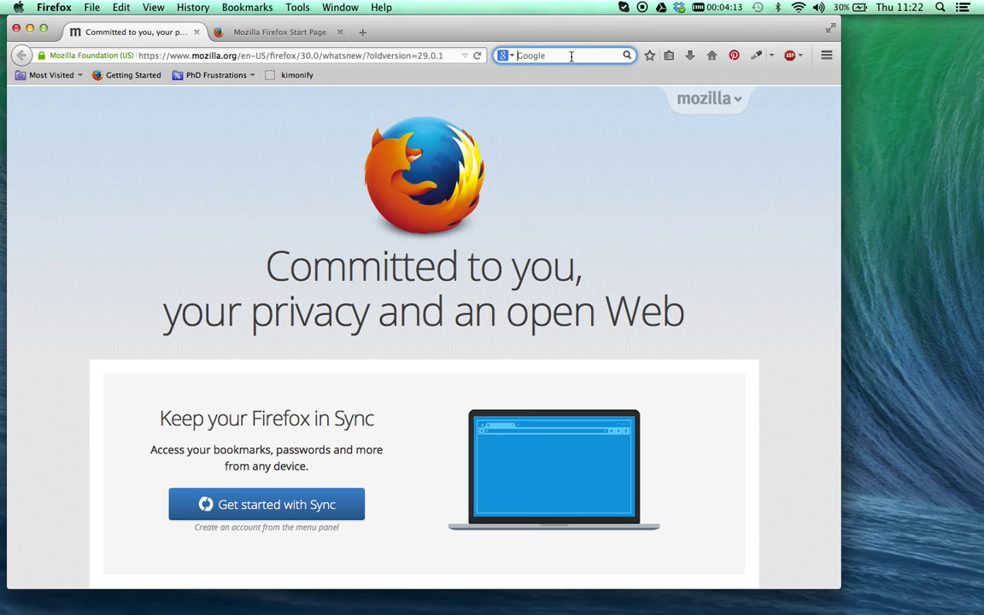
type("fac")
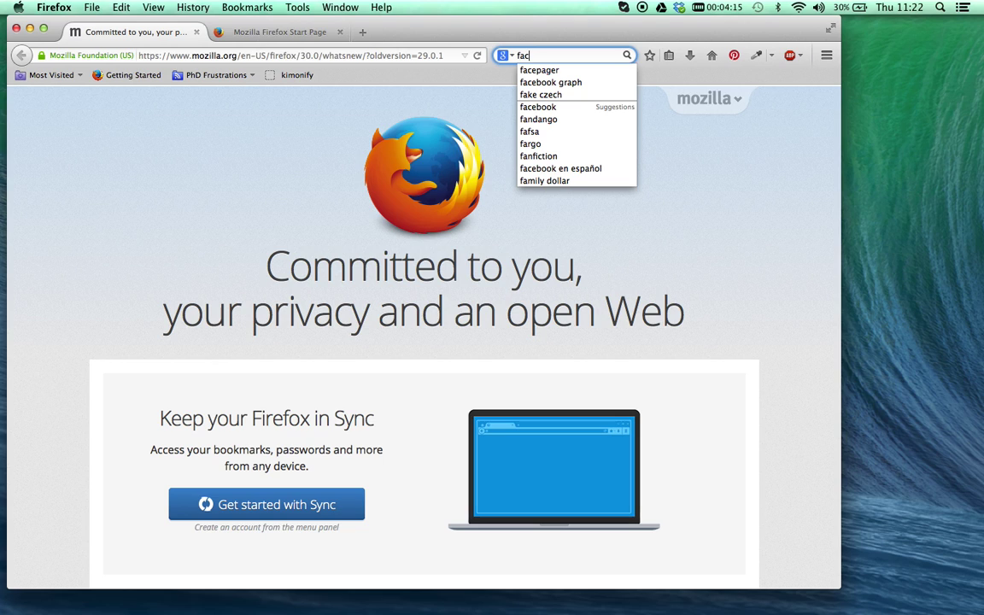
type("epager")
key("Return")
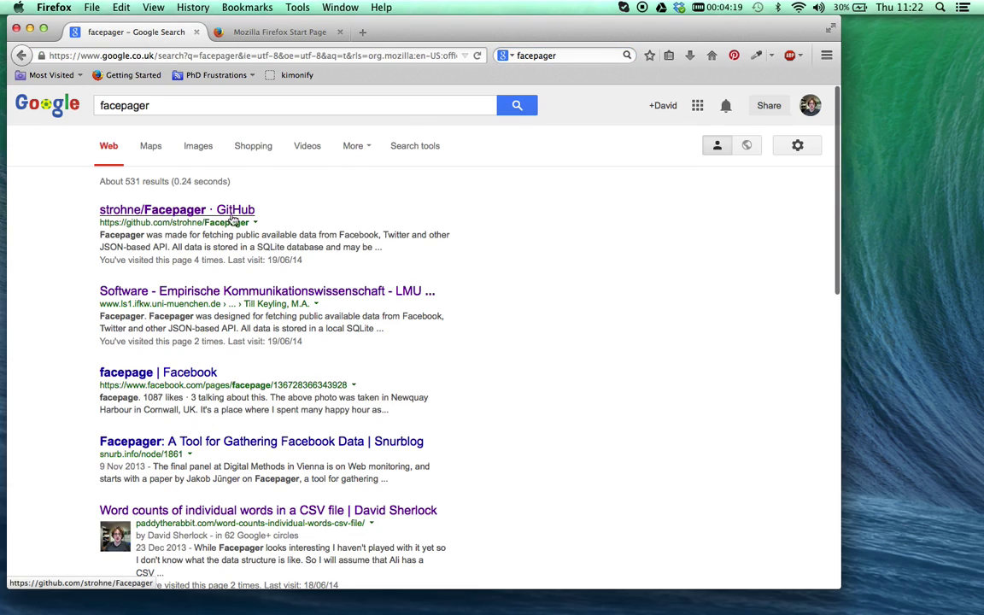
left_click(174, 215)
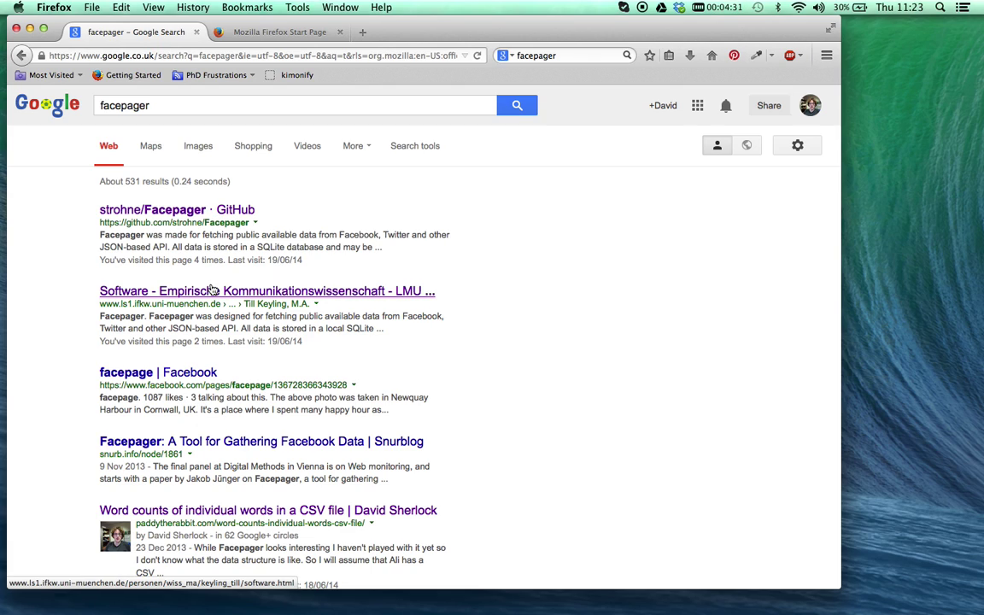
Open the LMU Software page and scroll to the Windows and Mac OS X installer downloads
left_click(211, 290)
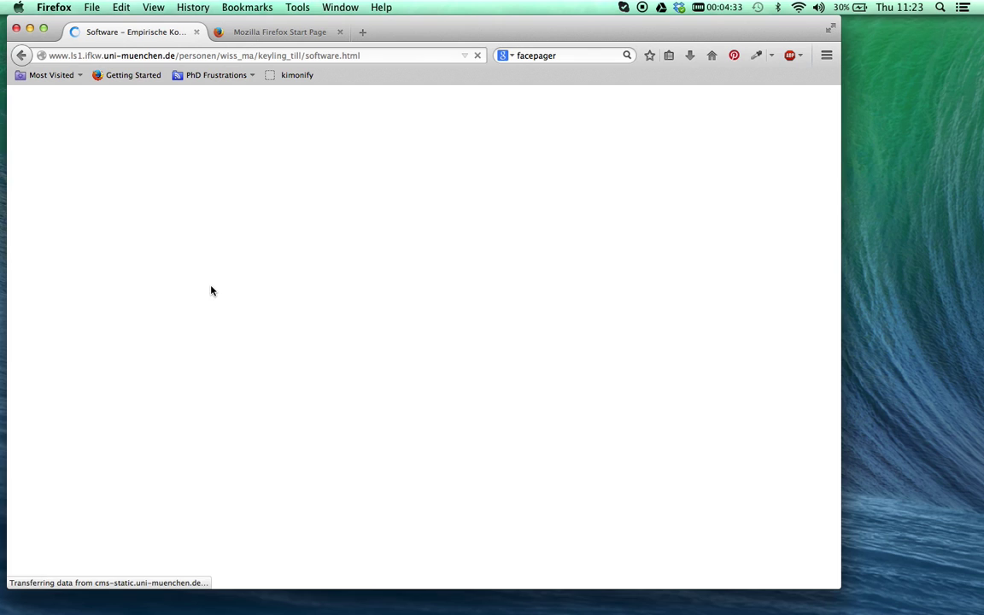
scroll(265, 248, "down", 5)
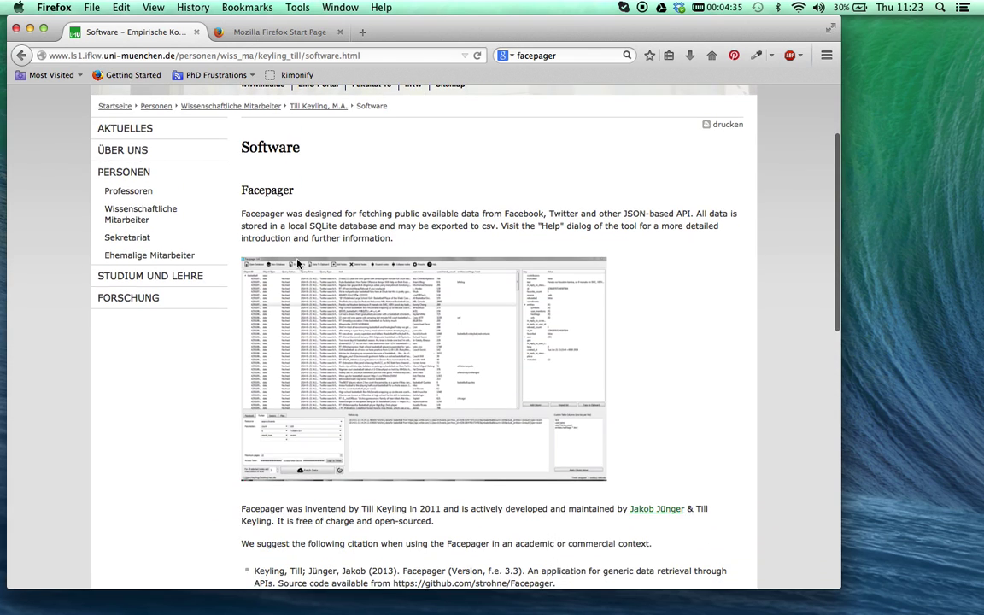
scroll(298, 264, "down", 2)
scroll(277, 339, "down", 2)
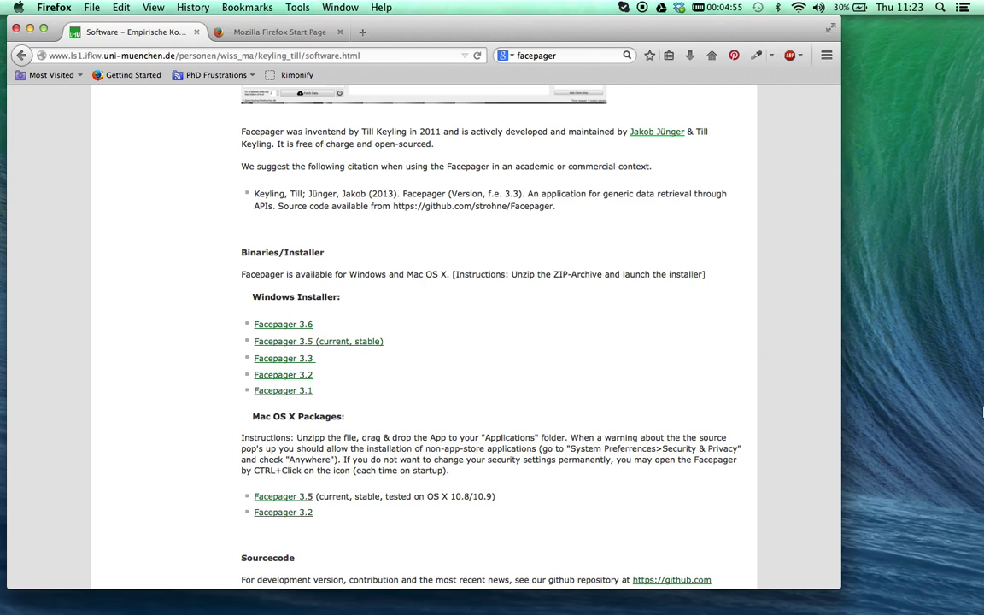
mouse_move(983, 412)
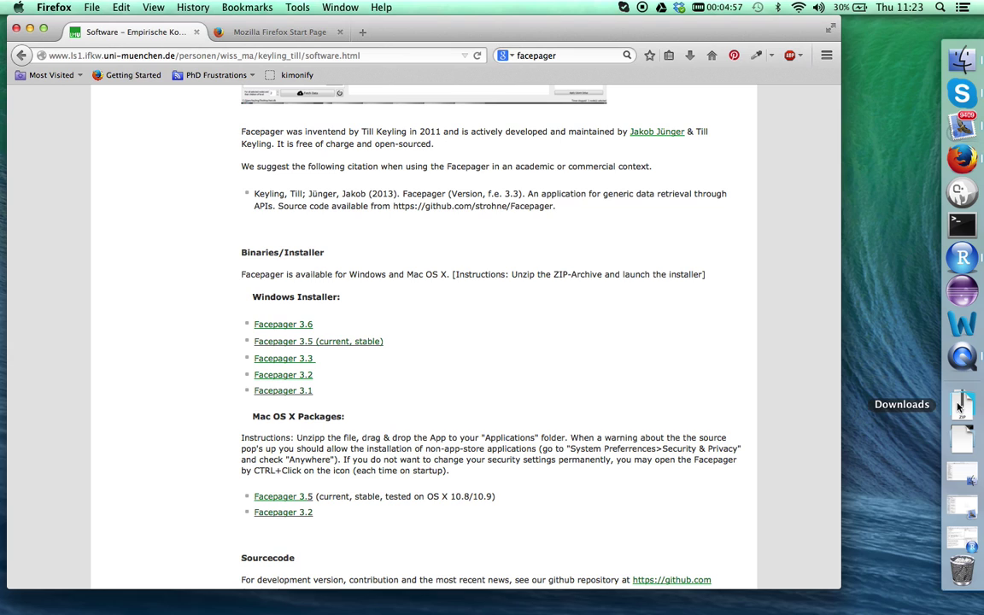
Launch the downloaded Facepager 3.5 app from the Downloads stack and move its window left
left_click(961, 408)
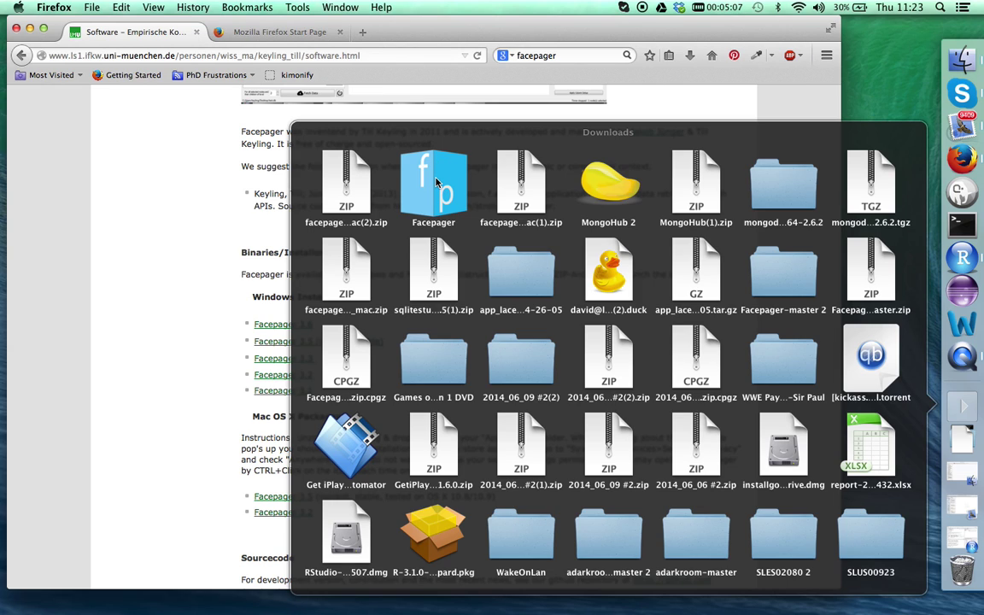
left_click(436, 182)
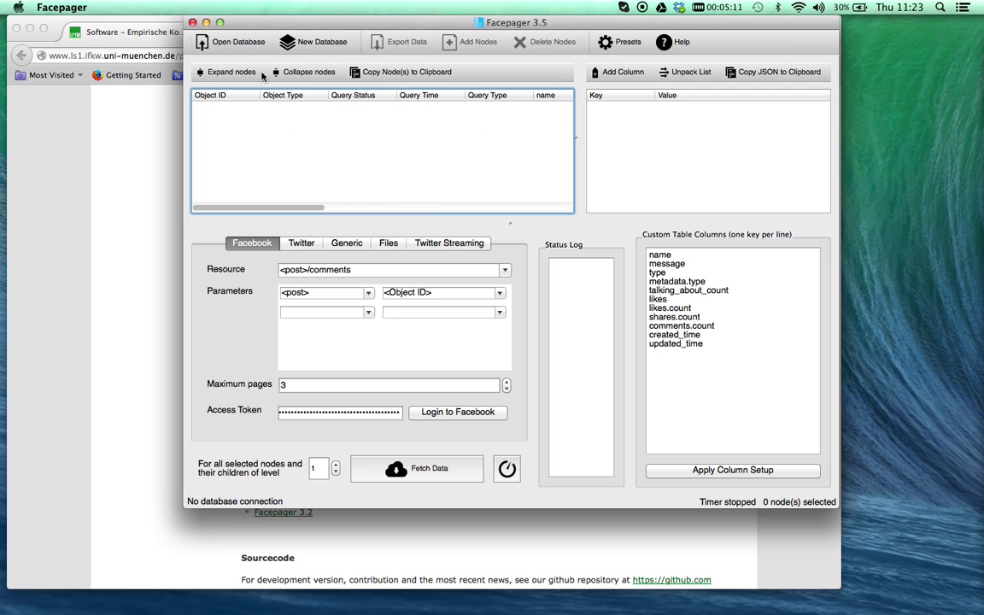
left_click_drag(275, 25, 99, 7)
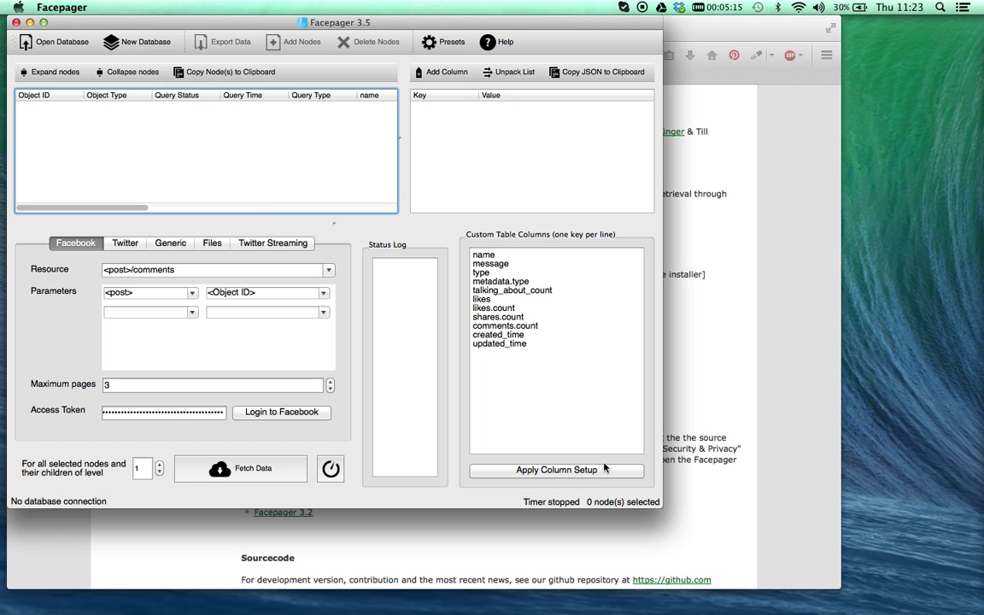
mouse_move(401, 23)
left_mouse_down()
mouse_move(415, 24)
mouse_move(399, 19)
left_mouse_up()
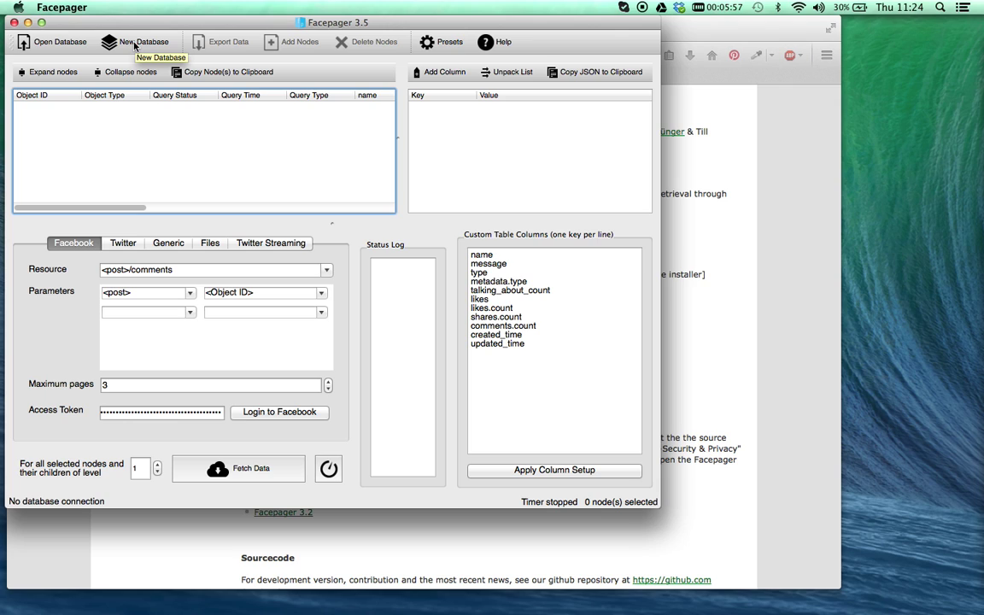
Create a new Facepager database named 'example' and save it to the Desktop
left_click(134, 46)
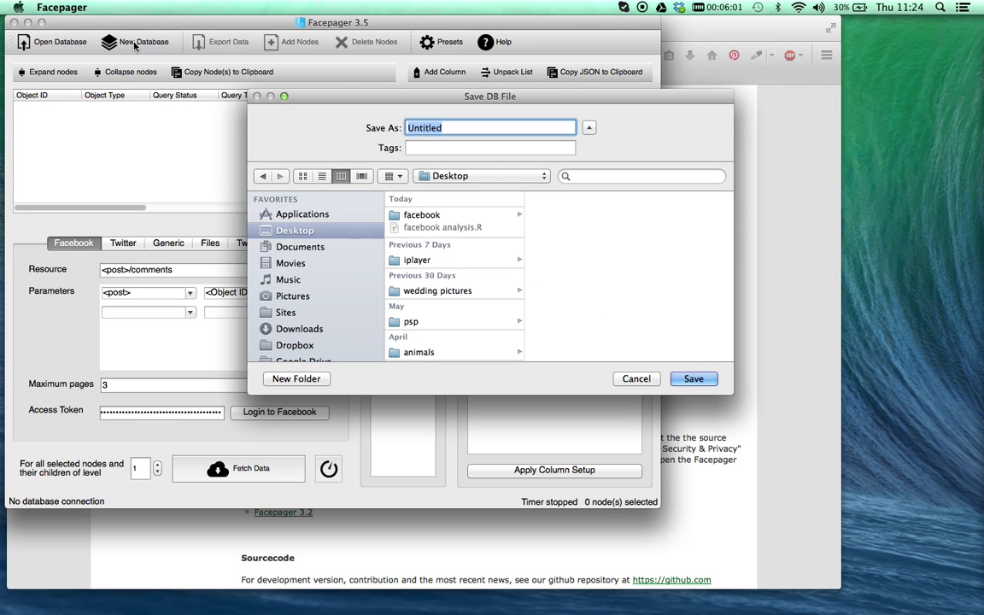
type("example")
key("Return")
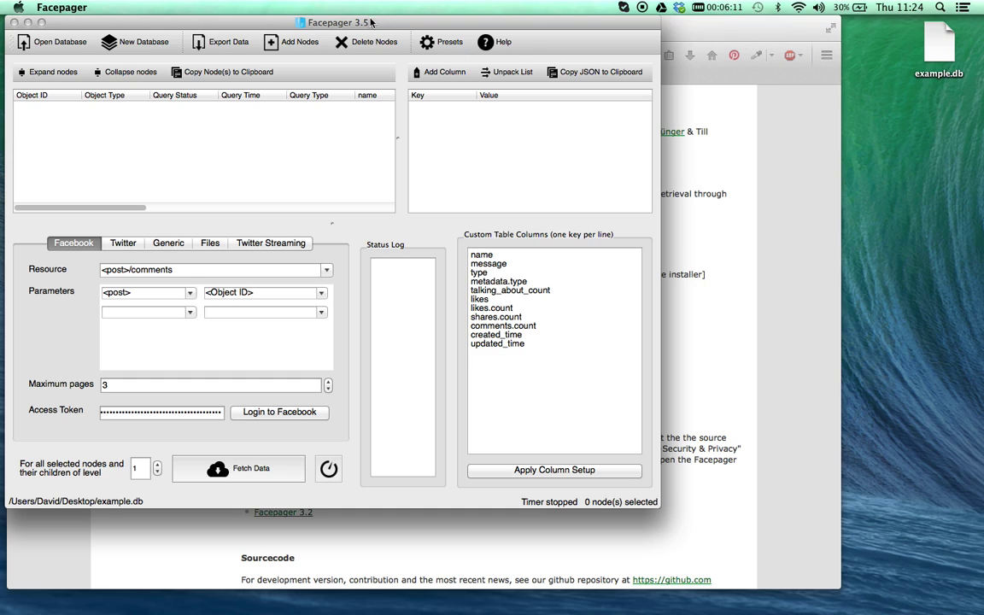
Open the Add Nodes dialog, type and erase a partial object ID, then switch to Firefox
left_click(293, 47)
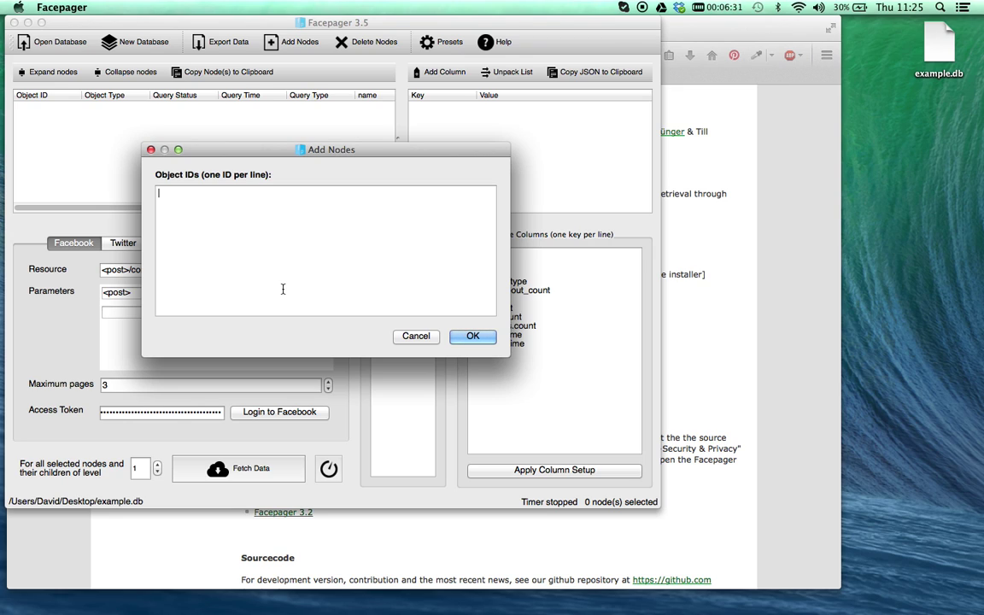
type("me")
key("BackSpace")
key("BackSpace")
left_click(743, 205)
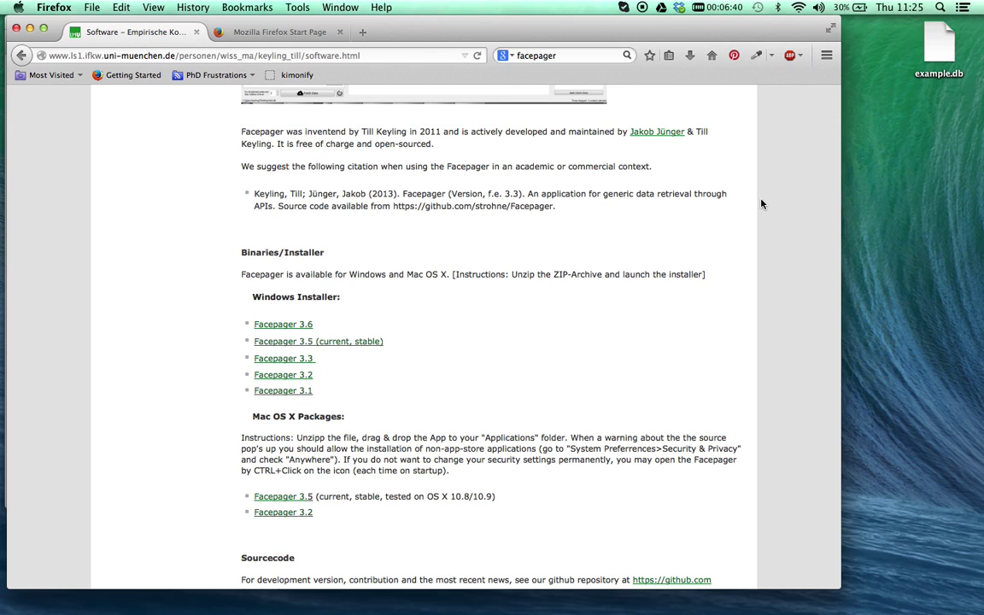
Load the Minecraft Facebook page in the second tab from the 'facebook' suggestion and browse its posts
left_click(312, 32)
left_click(268, 51)
type("fa")
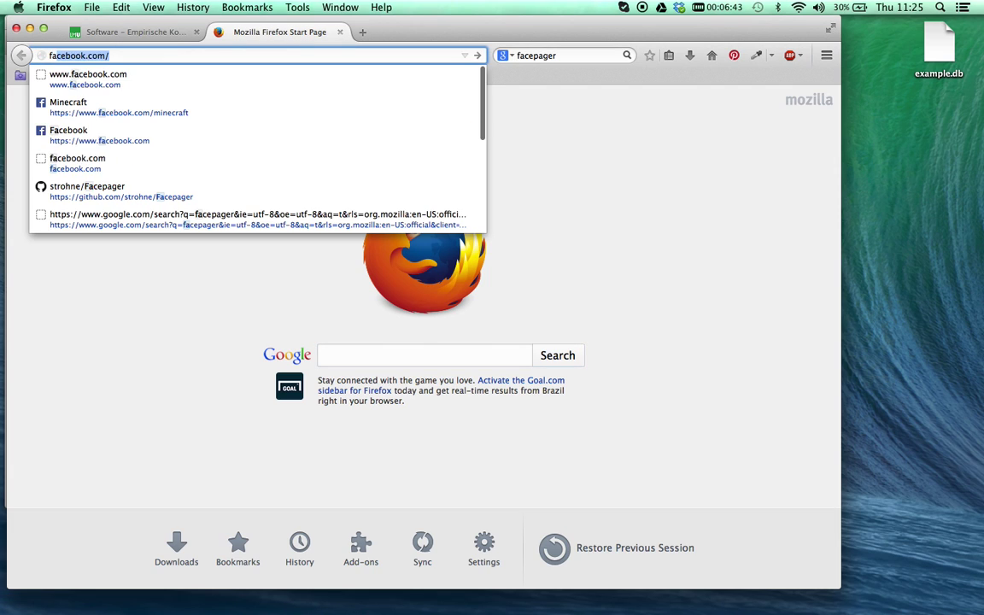
type("cebook")
key("Down")
key("Down")
key("Down")
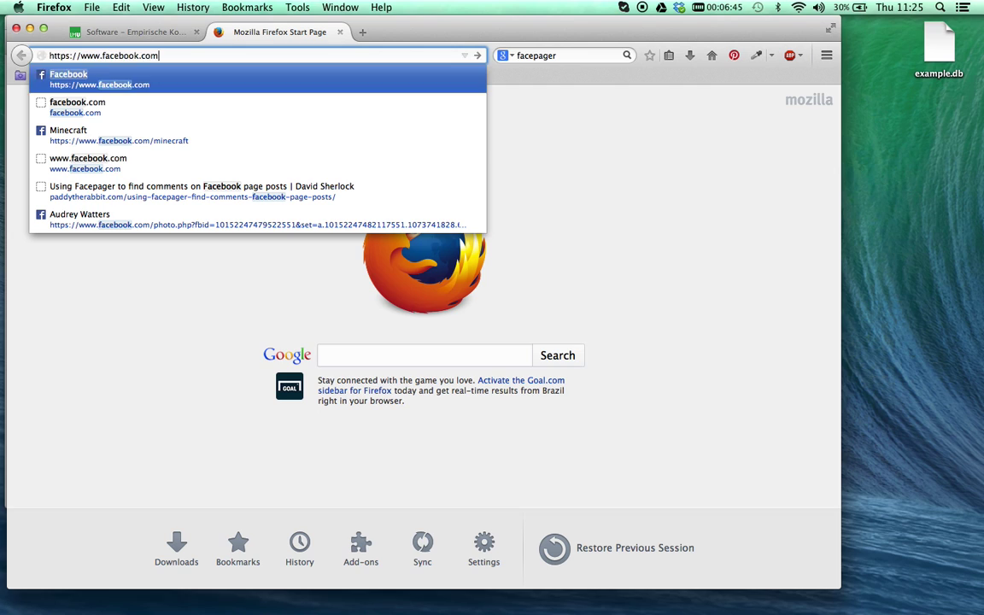
key("Return")
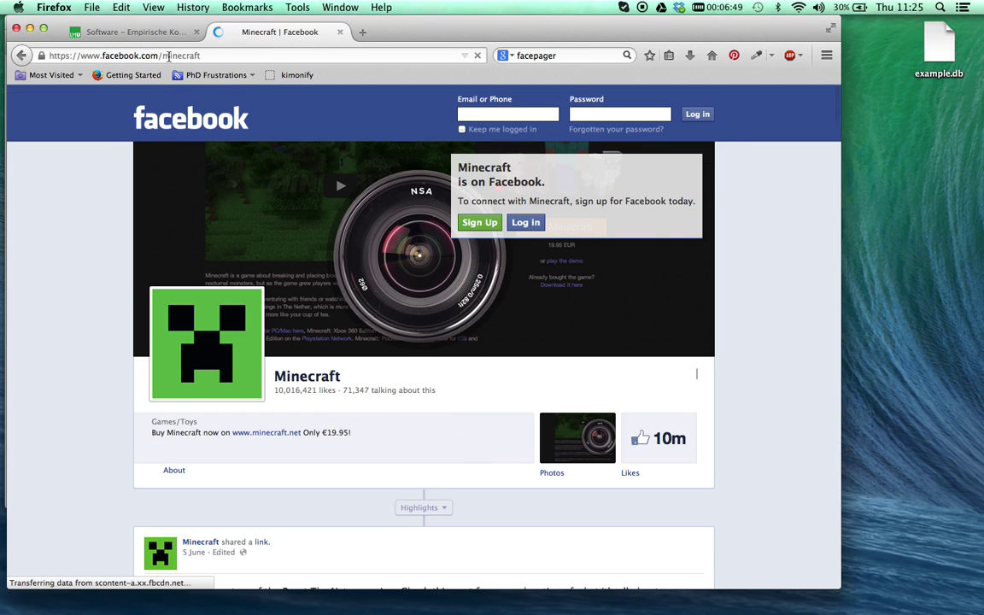
double_click(199, 56)
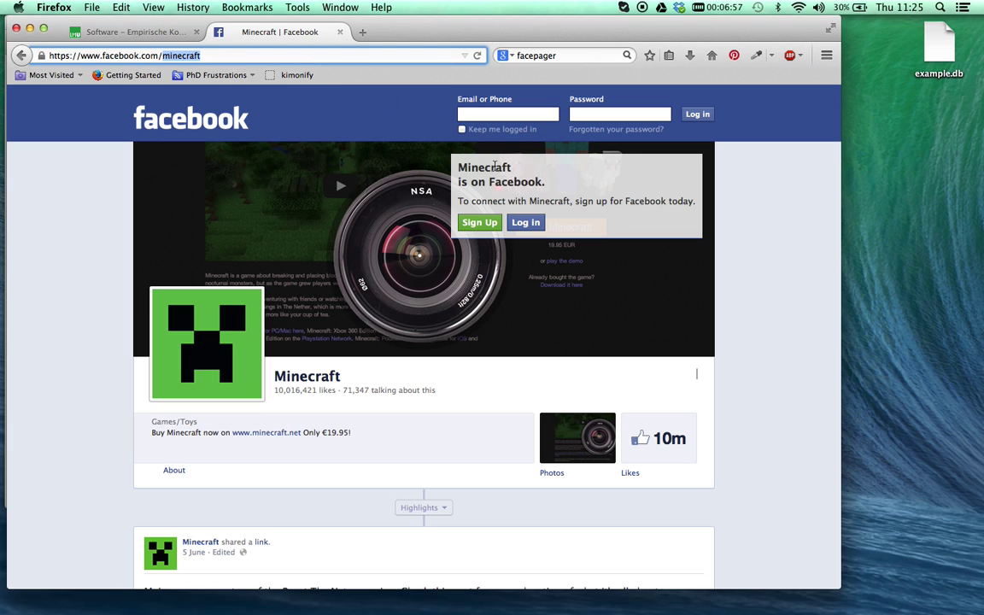
scroll(495, 171, "down", 3)
scroll(496, 171, "down", 2)
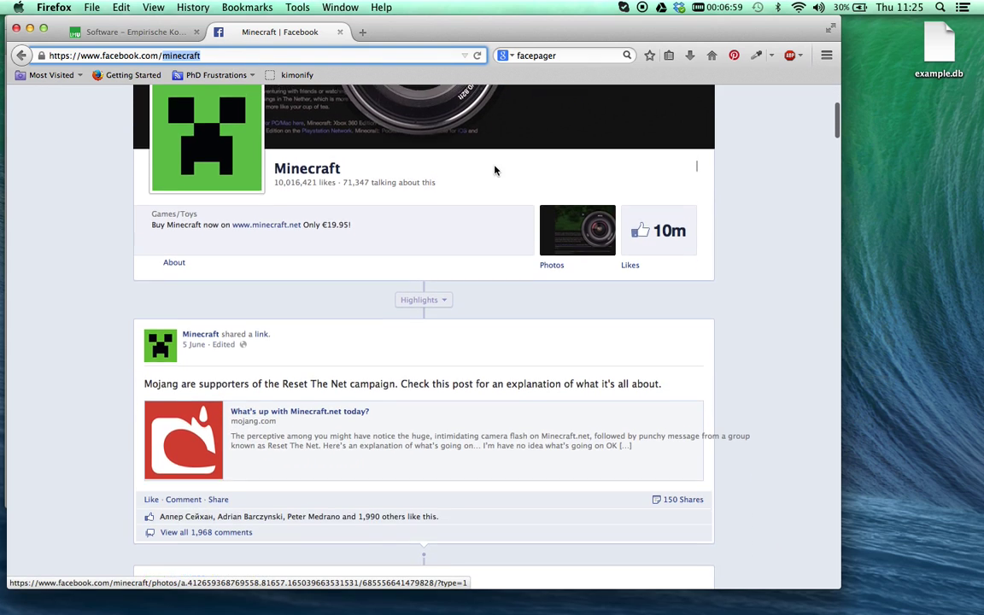
scroll(494, 170, "up", 4)
Back in Facepager, add 'minecraft' as a seed node via the Add Nodes dialog
mouse_move(966, 212)
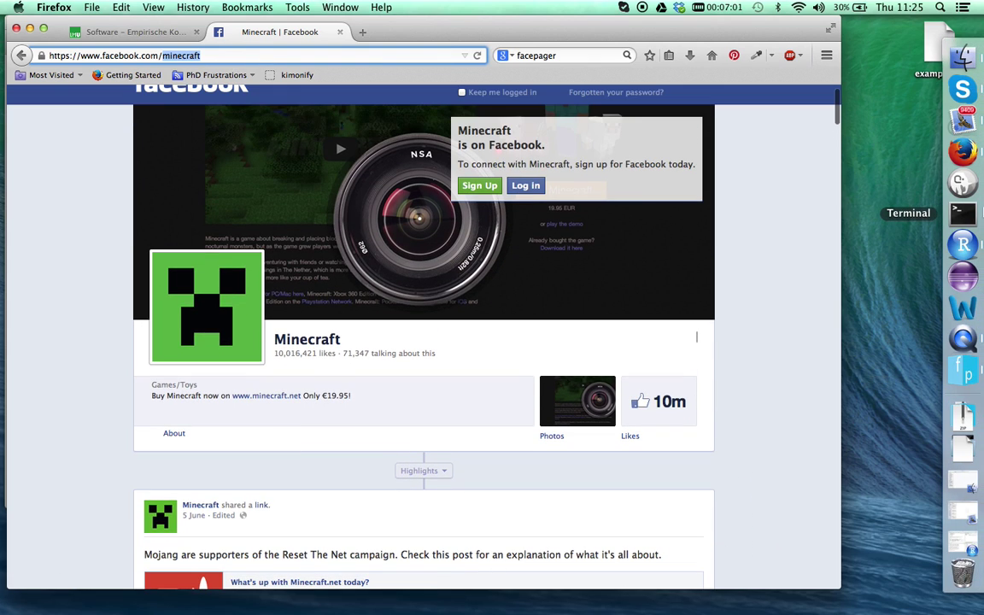
left_click(971, 378)
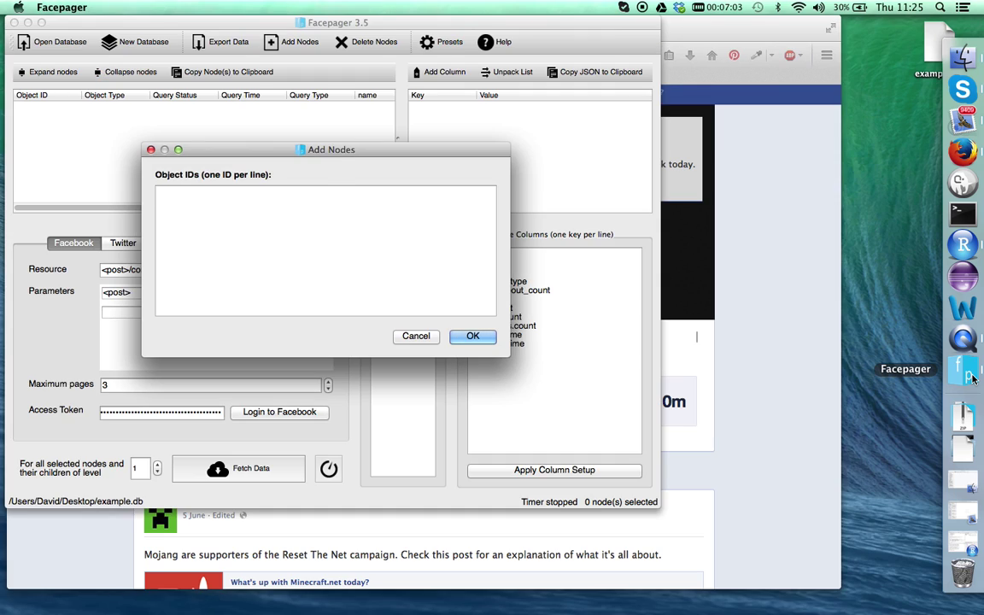
type("minecraft")
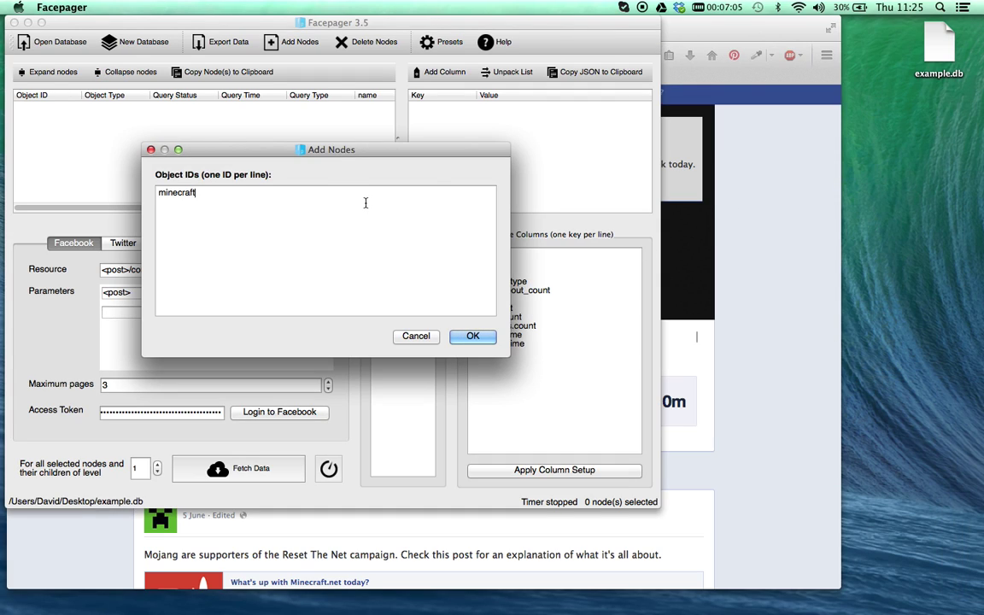
left_click(480, 338)
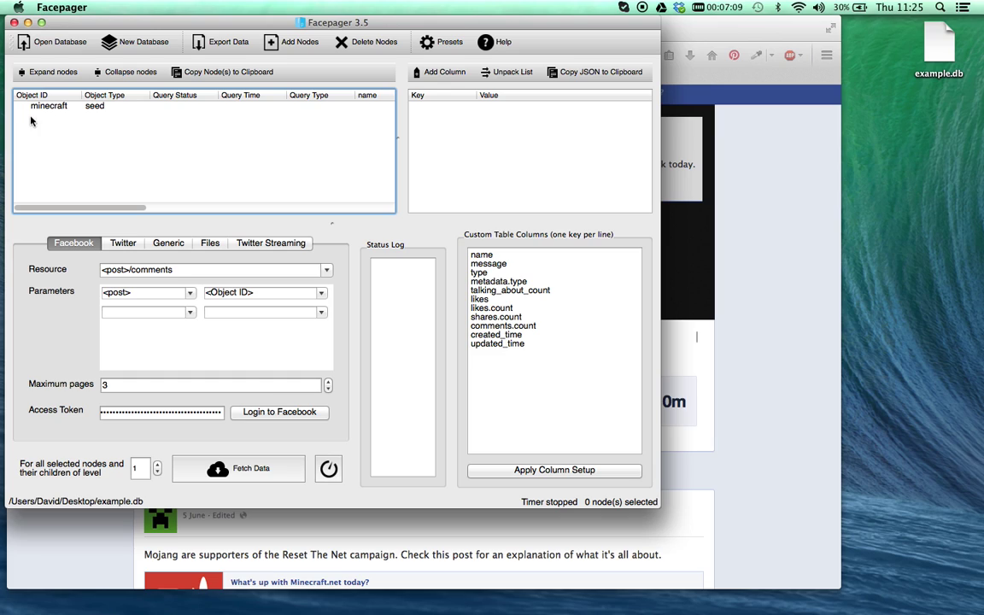
Select the minecraft node, set the Facebook resource to <user>/posts, and start Facebook login for a token
left_click(94, 107)
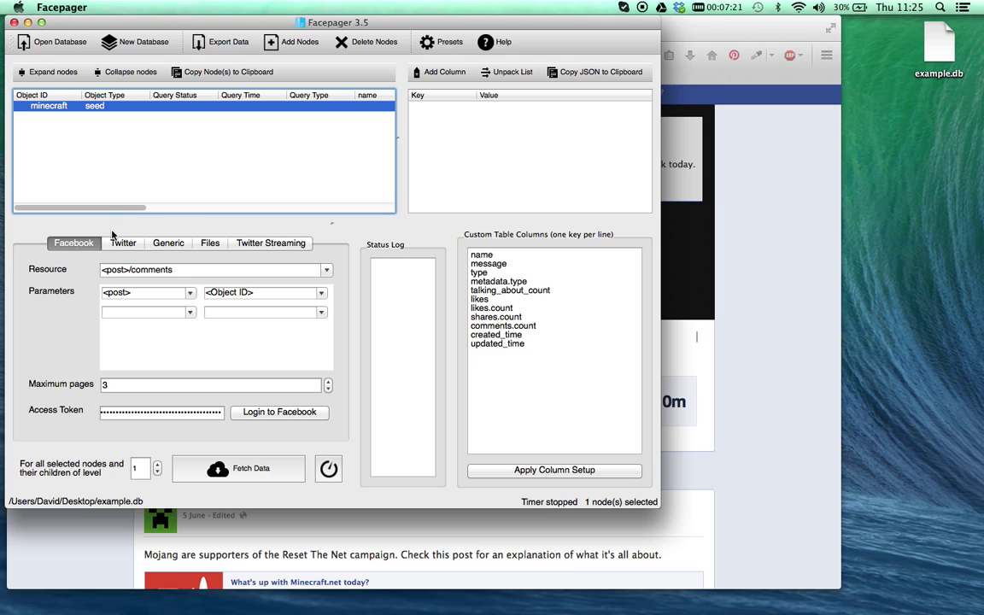
left_click(88, 246)
left_click(327, 271)
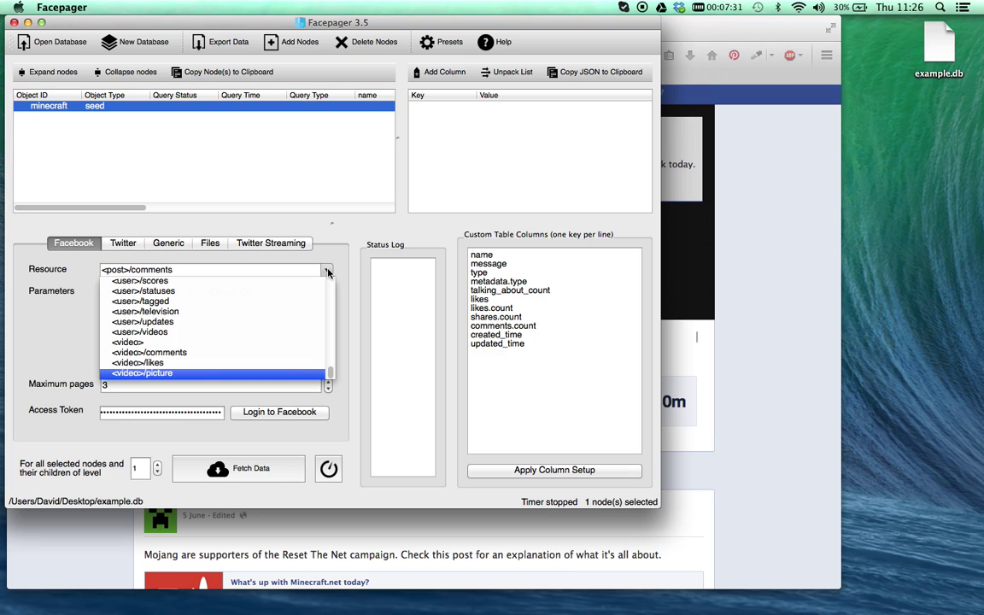
scroll(316, 305, "up", 3)
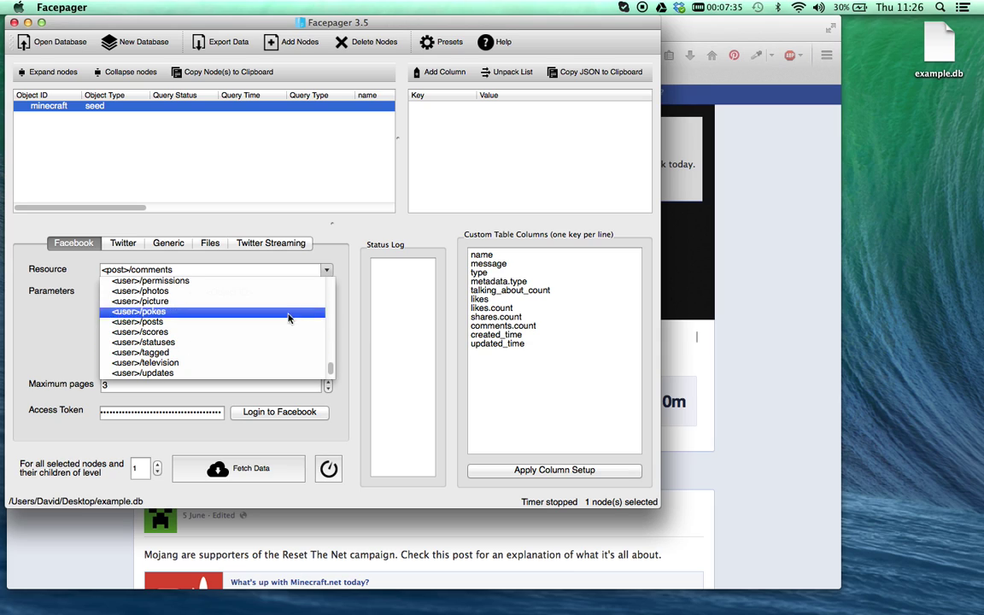
left_click(265, 329)
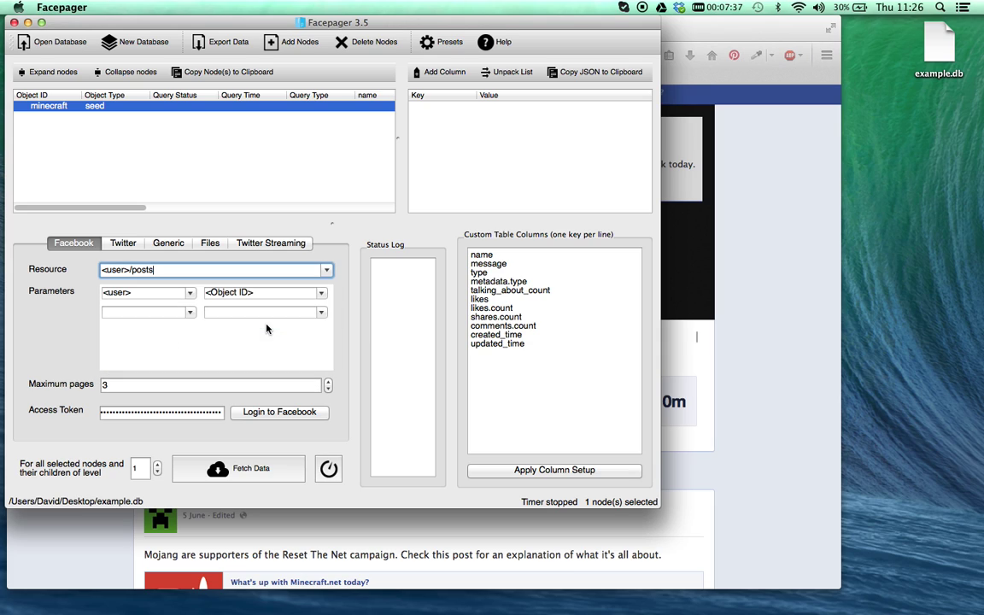
double_click(144, 412)
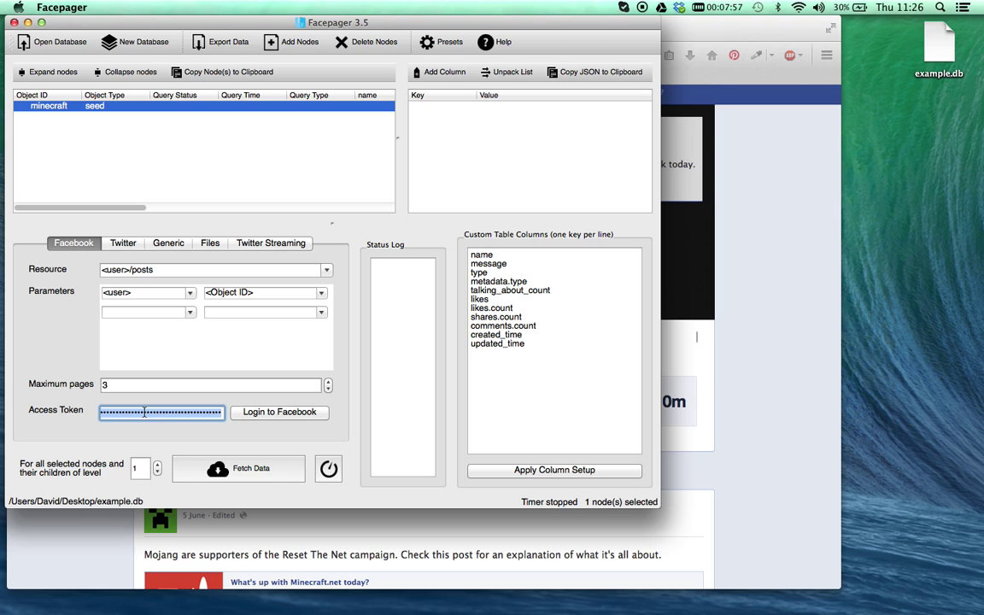
left_click(246, 412)
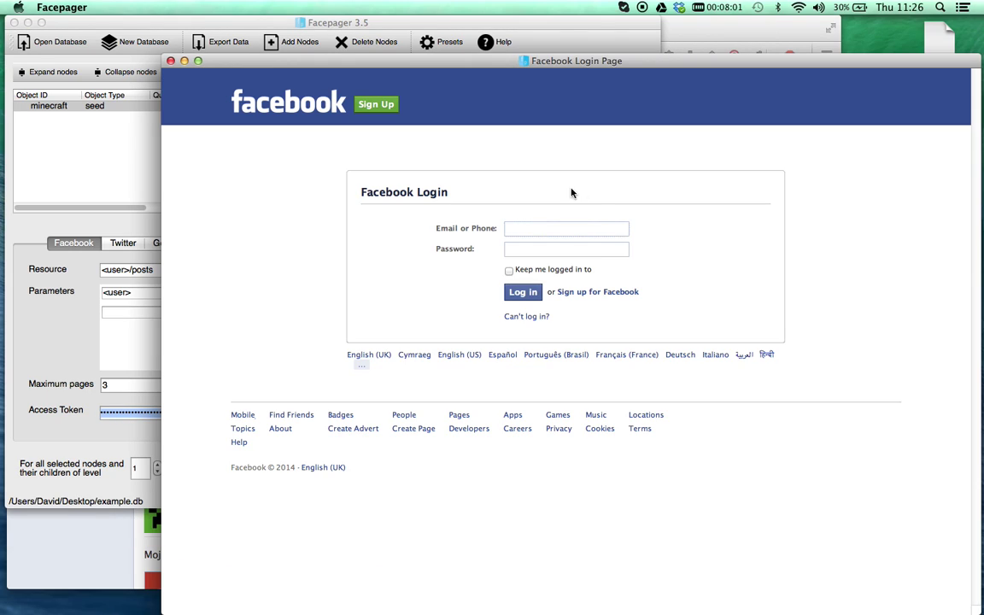
Close the login window, fetch the minecraft posts, then move and enlarge the Facepager window
left_click(170, 62)
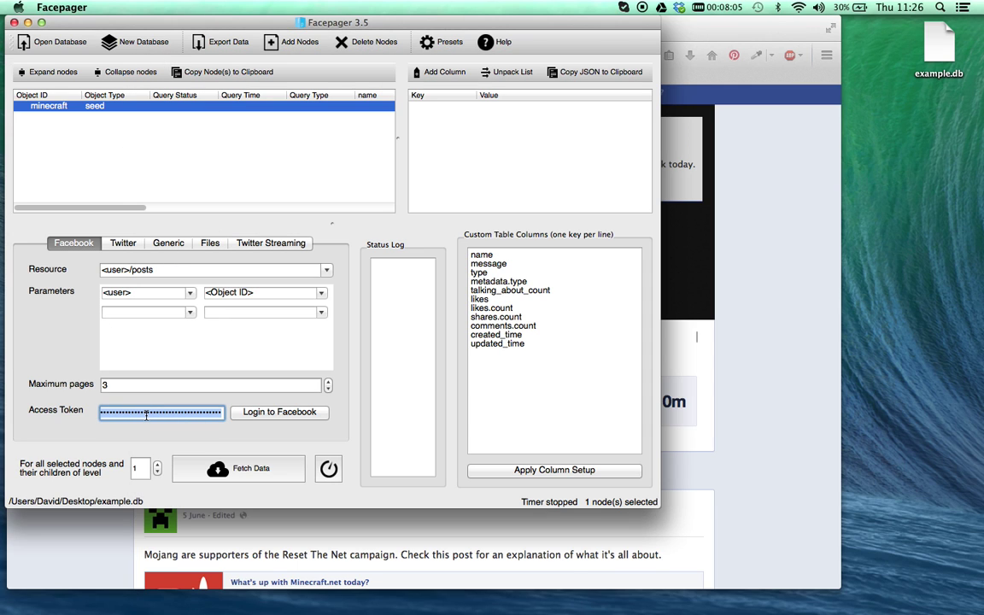
left_click(272, 468)
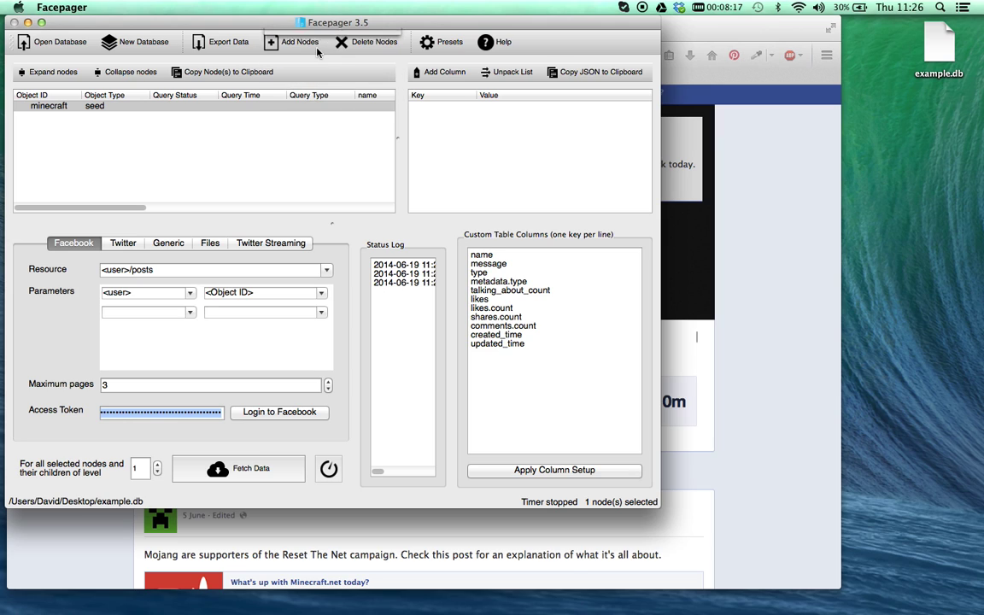
left_click_drag(246, 23, 288, 30)
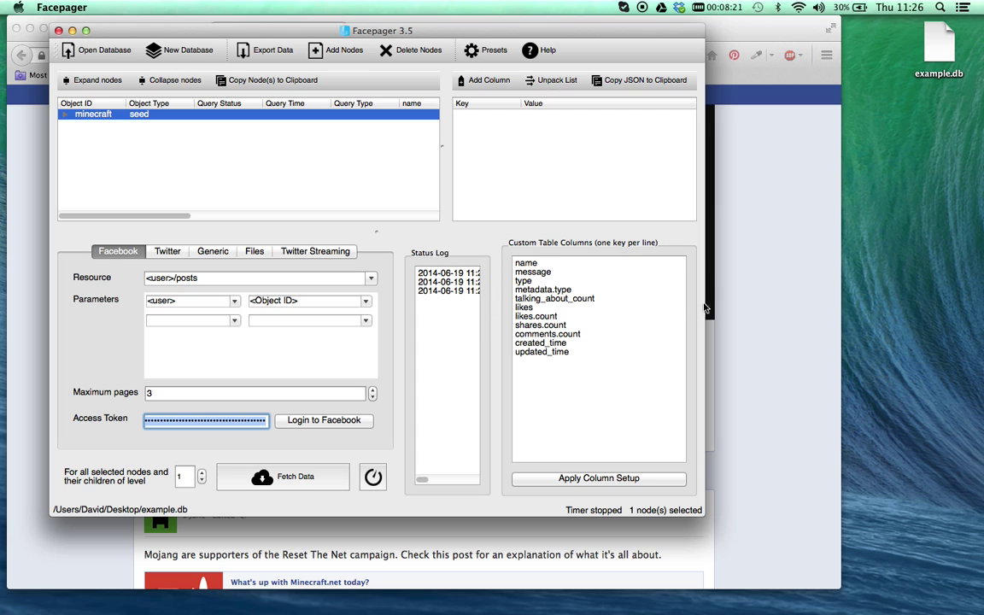
left_click_drag(699, 508, 806, 536)
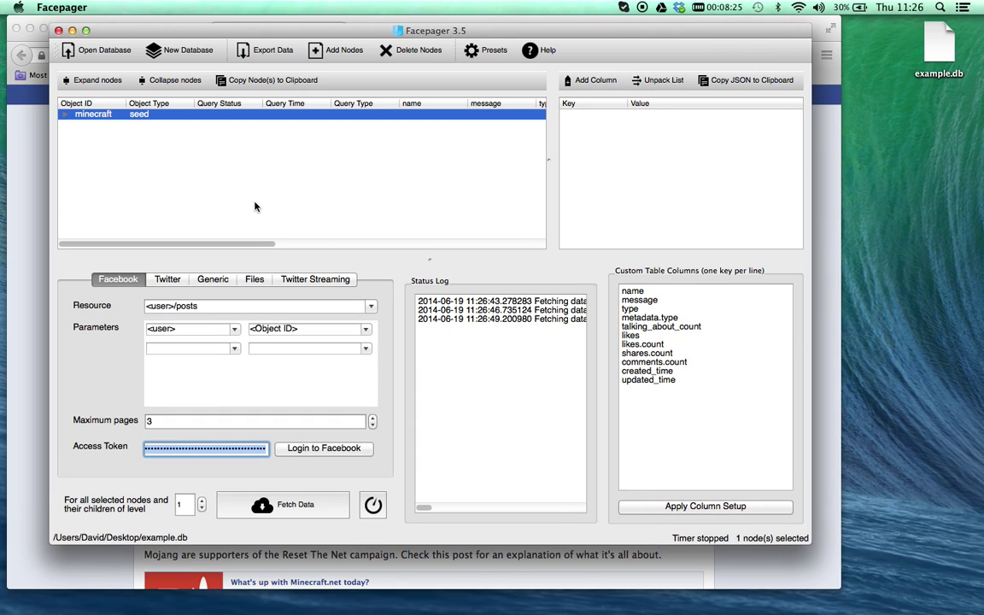
left_click(95, 134)
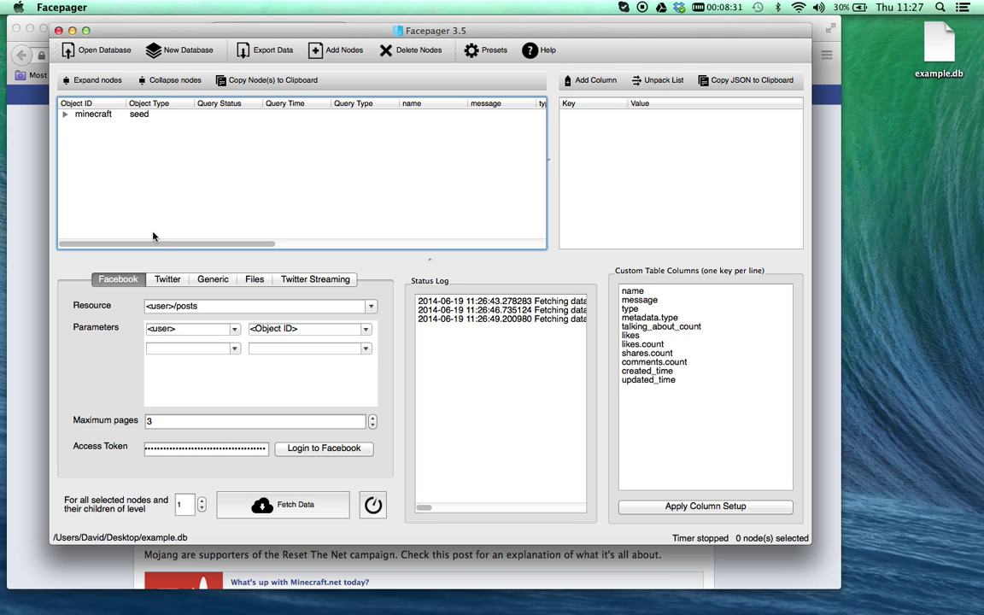
Expand the minecraft node to list its fetched posts and widen the message column
left_click(65, 117)
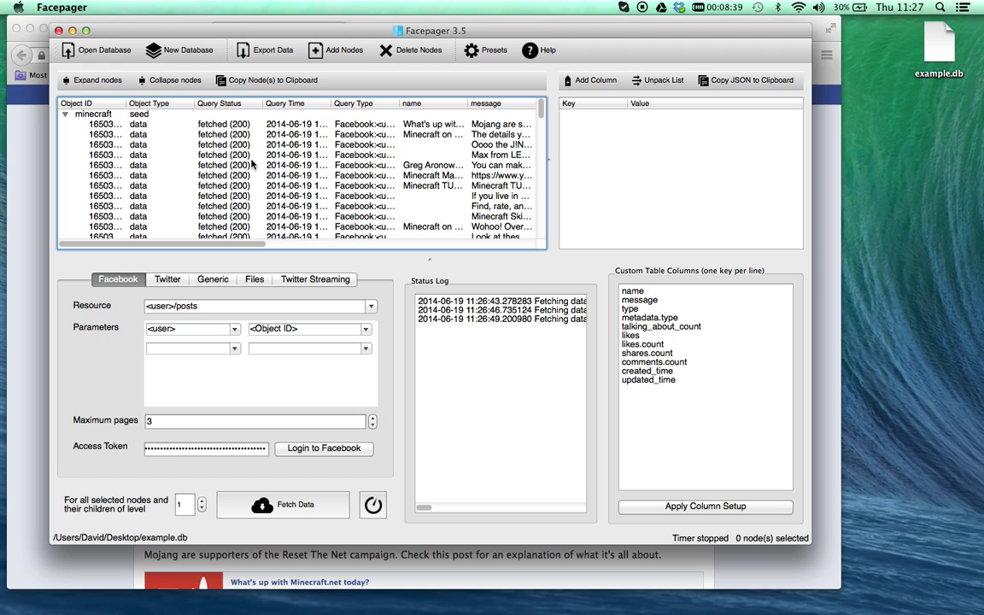
scroll(252, 164, "right", 10)
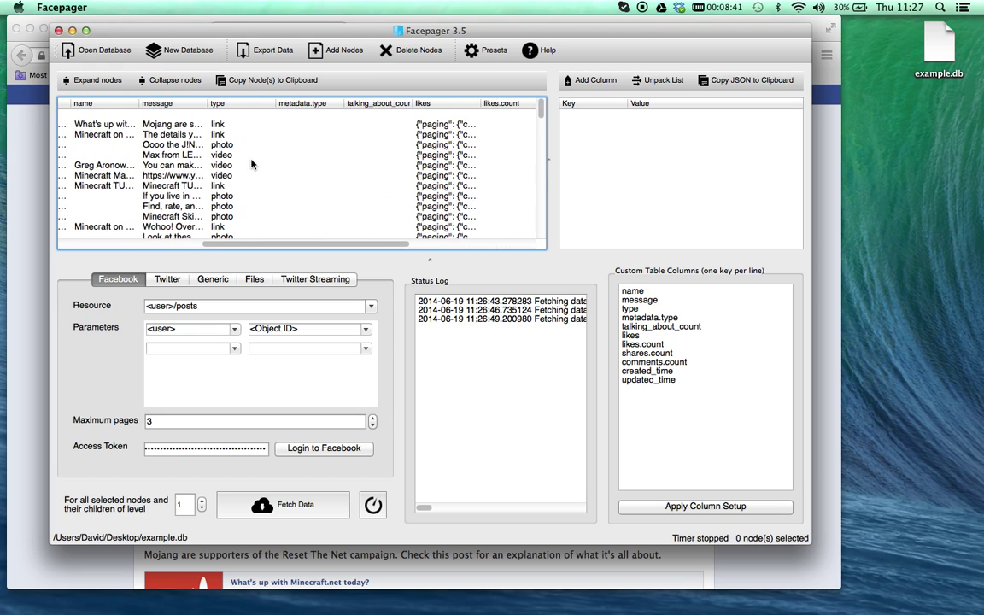
scroll(252, 164, "left", 4)
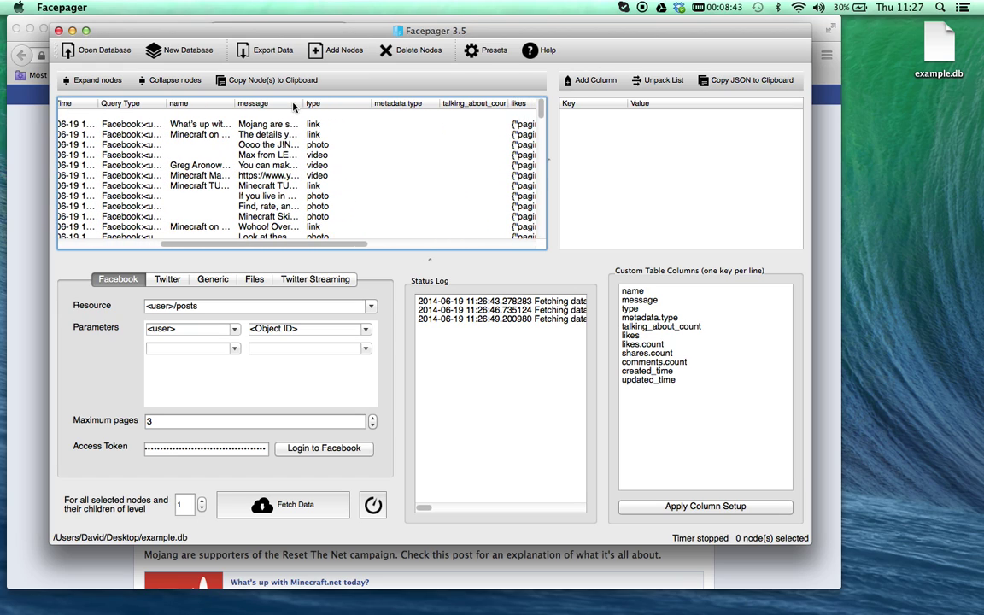
left_click_drag(303, 103, 412, 103)
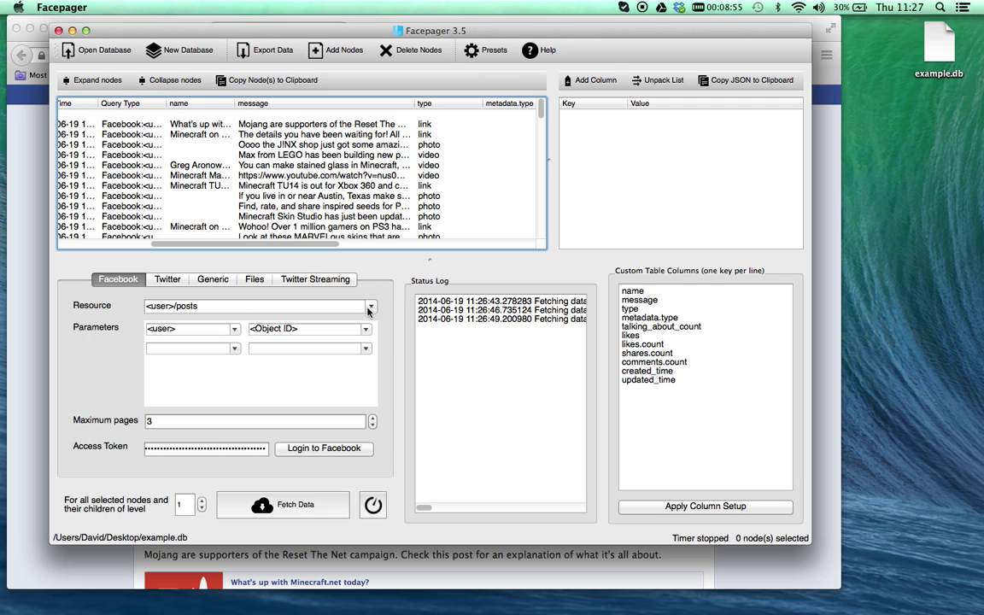
Switch the Facebook resource to <user>/videos
left_click(370, 308)
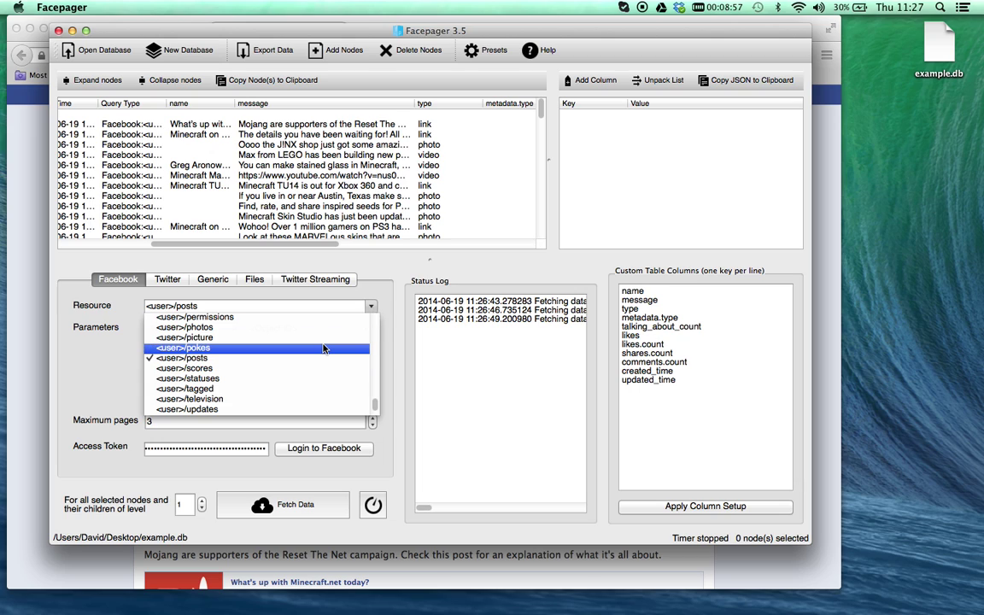
scroll(325, 345, "down", 2)
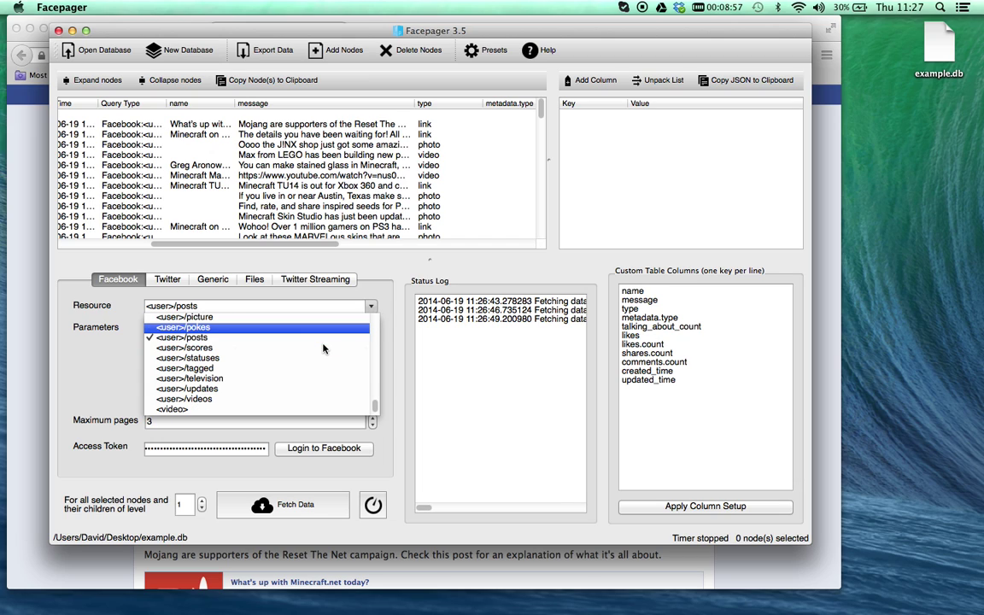
left_click(268, 400)
scroll(348, 158, "left", 5)
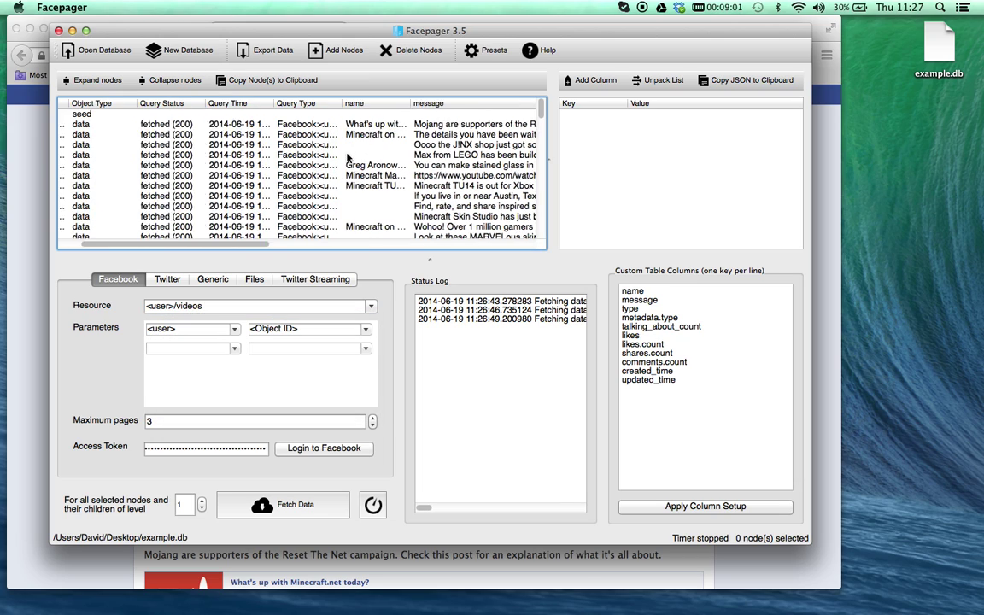
scroll(347, 158, "left", 3)
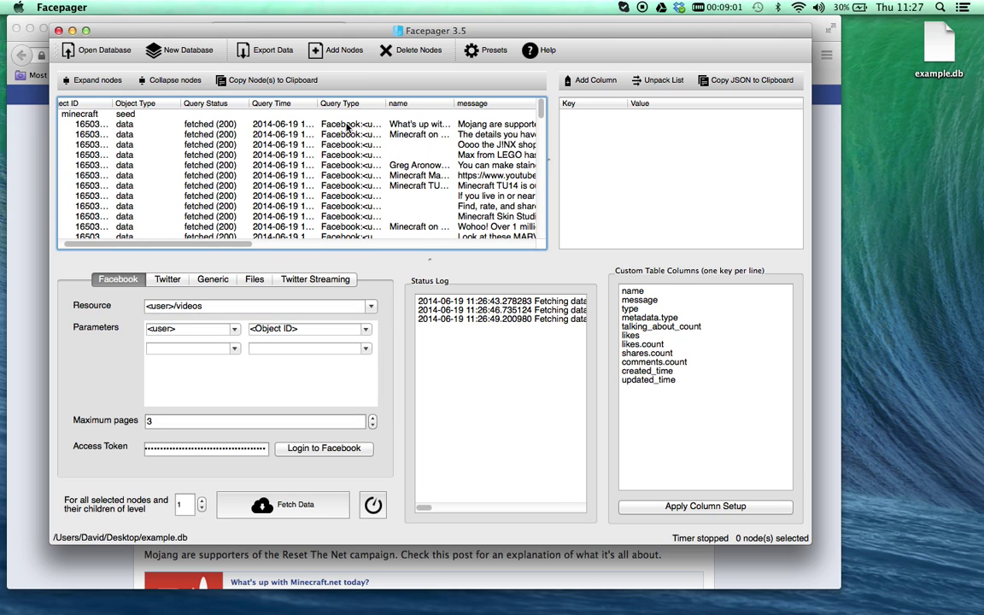
Select the first three fetched posts at child level 2, copying the first post's JSON
left_click(302, 121)
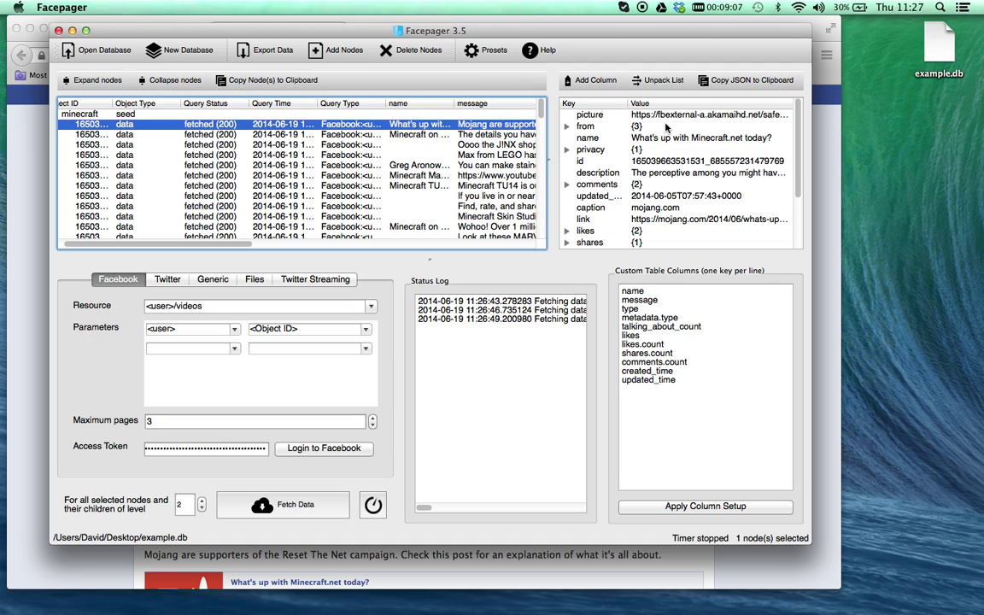
left_click(738, 82)
left_click(143, 146, "shift")
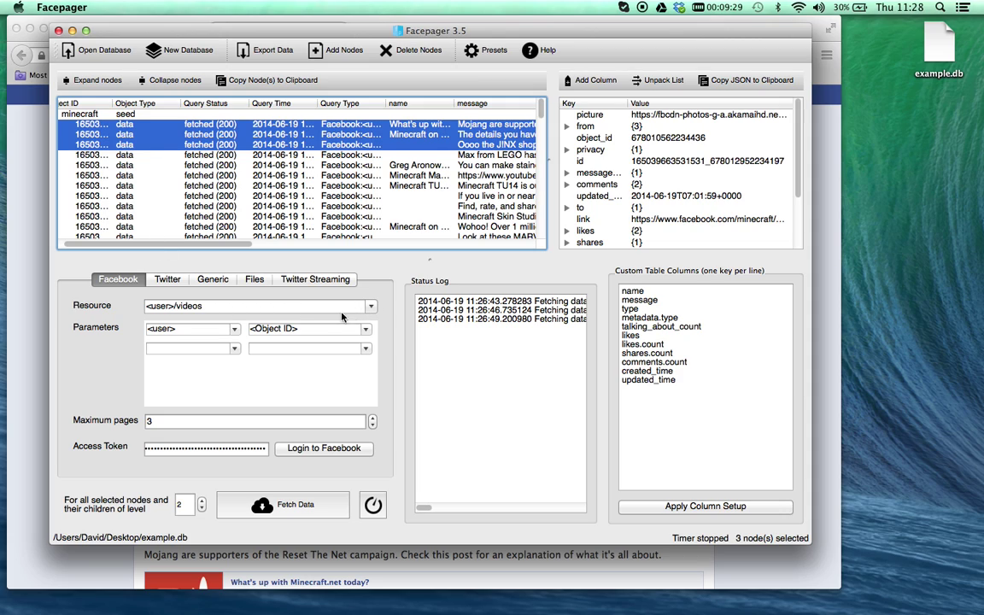
left_click(371, 306)
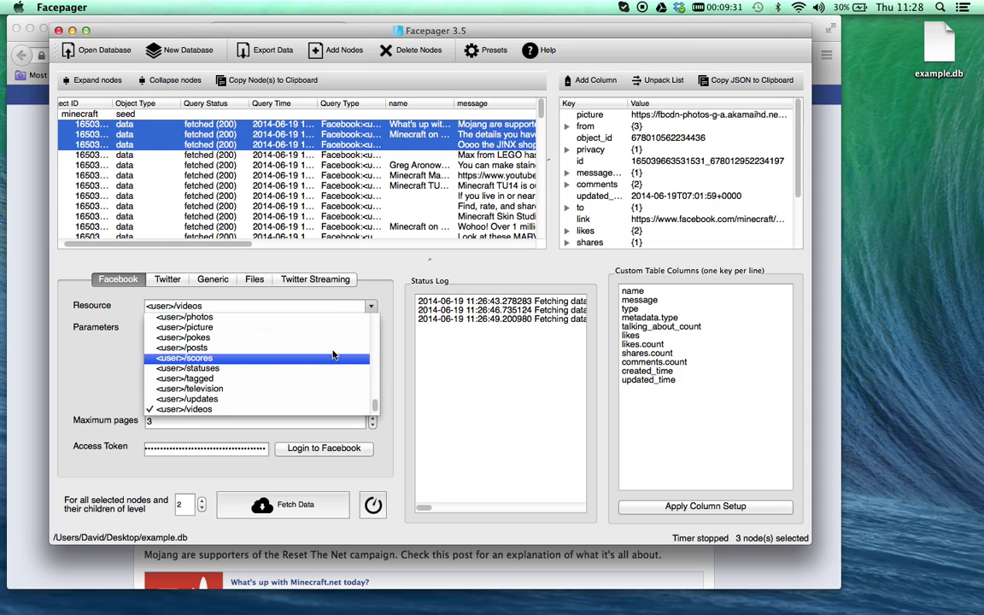
Switch the resource to <post>/comments and fetch comments for the three selected posts
scroll(333, 354, "up", 15)
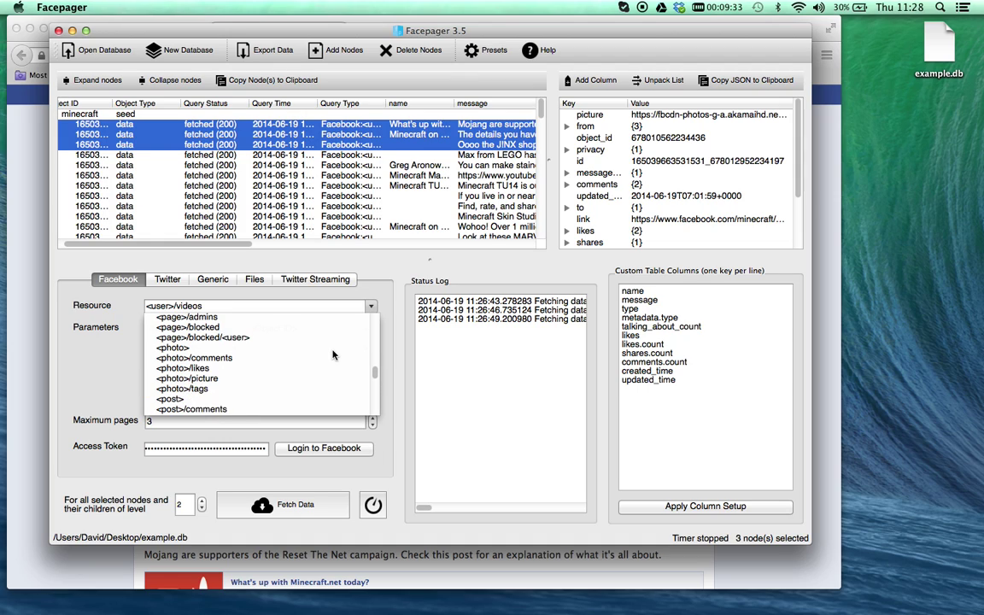
scroll(333, 354, "down", 3)
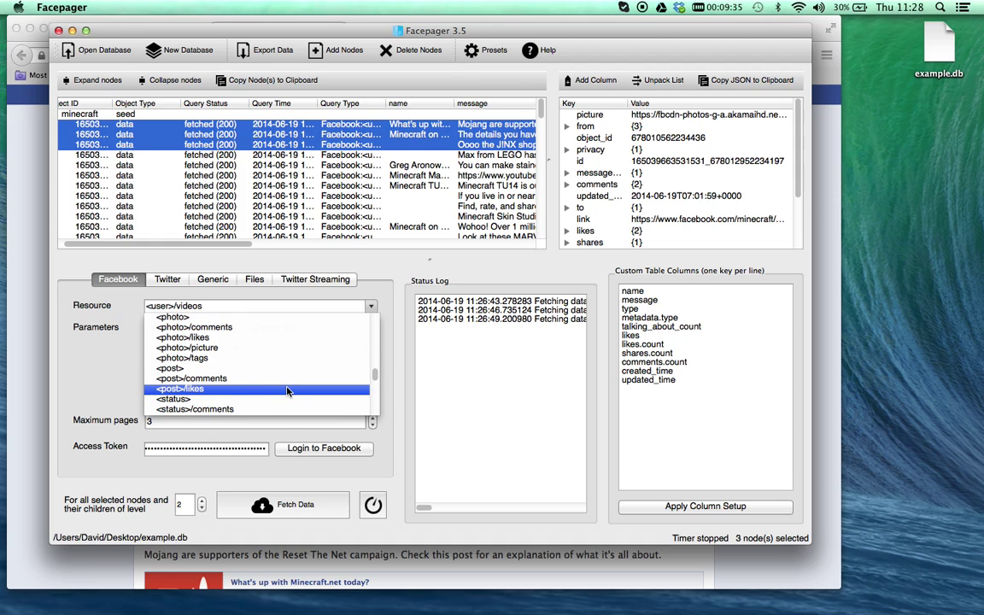
left_click(291, 379)
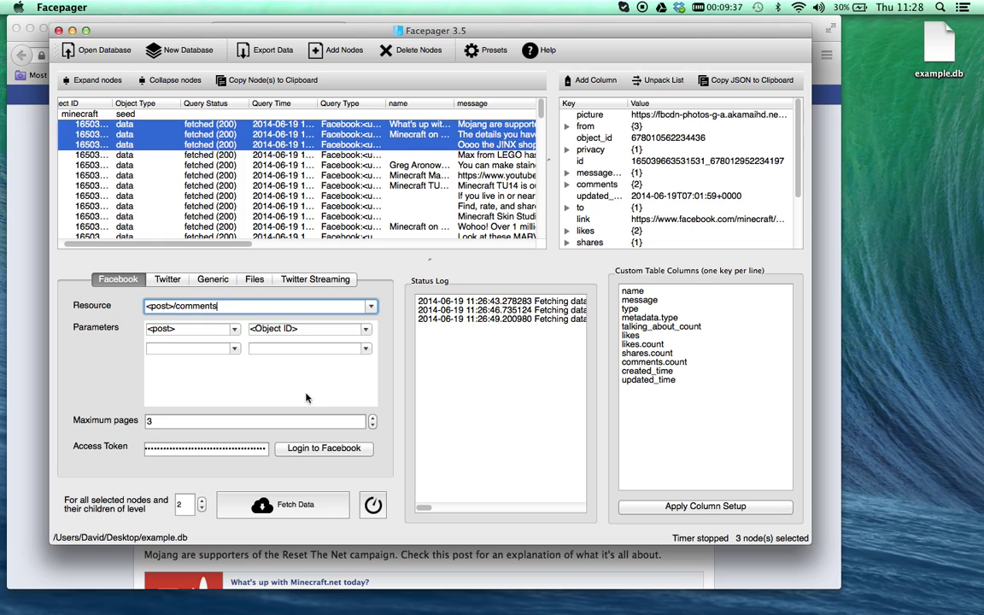
left_click(303, 509)
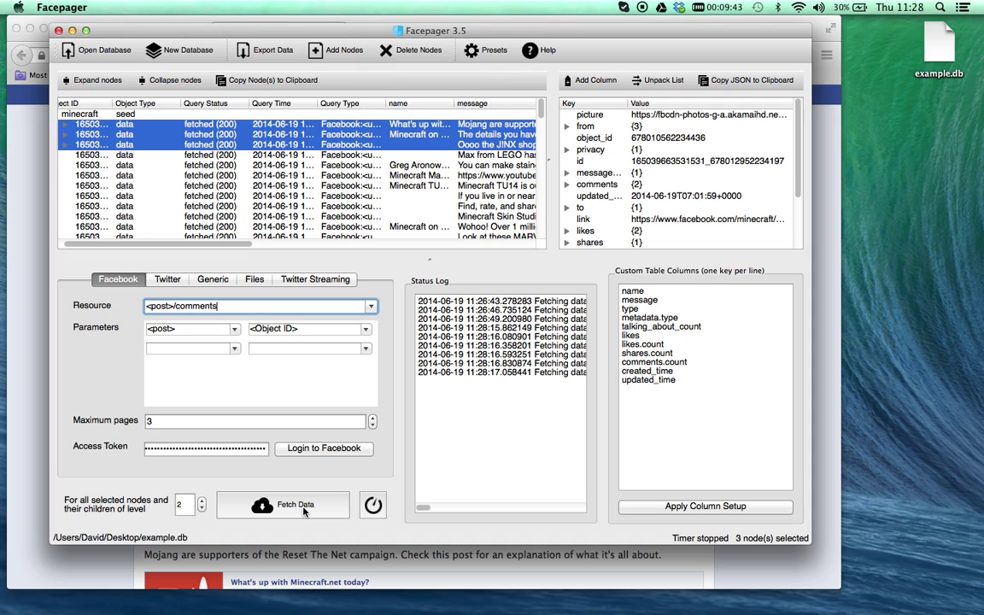
Expand the first post to list its fetched comments and inspect one comment's details
left_click(68, 186)
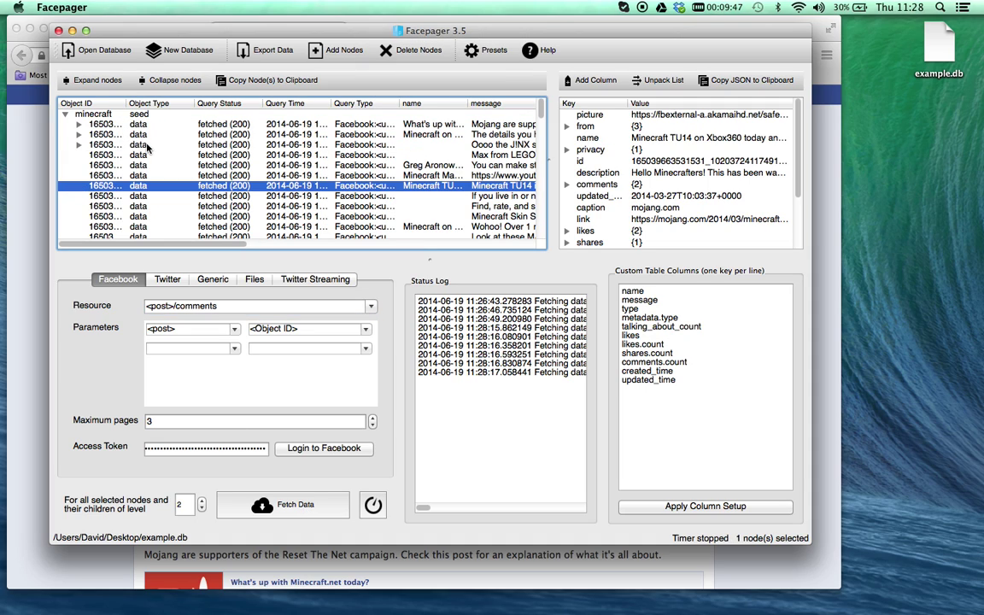
left_click(119, 126)
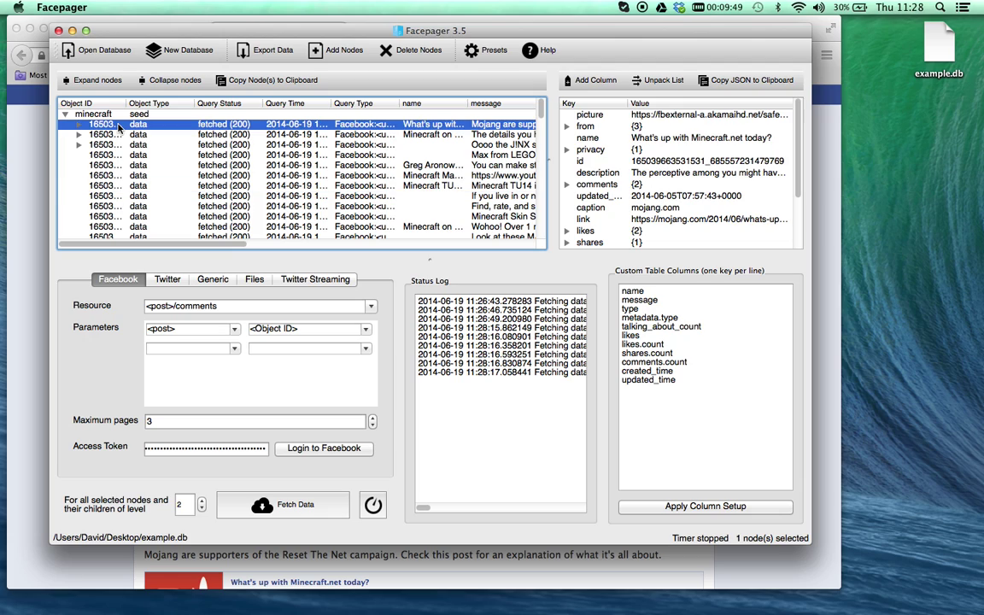
left_click(72, 175)
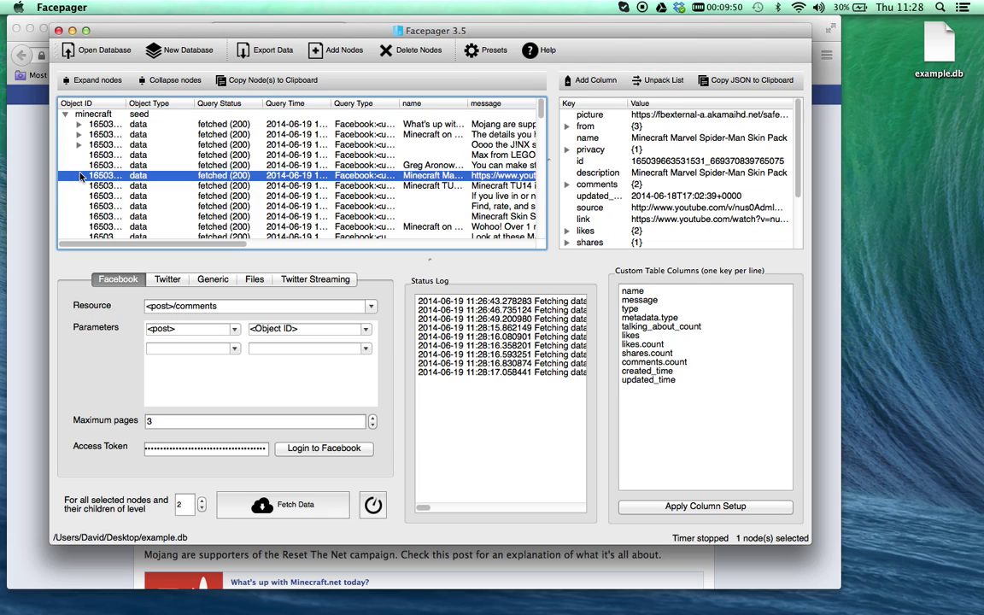
left_click(79, 125)
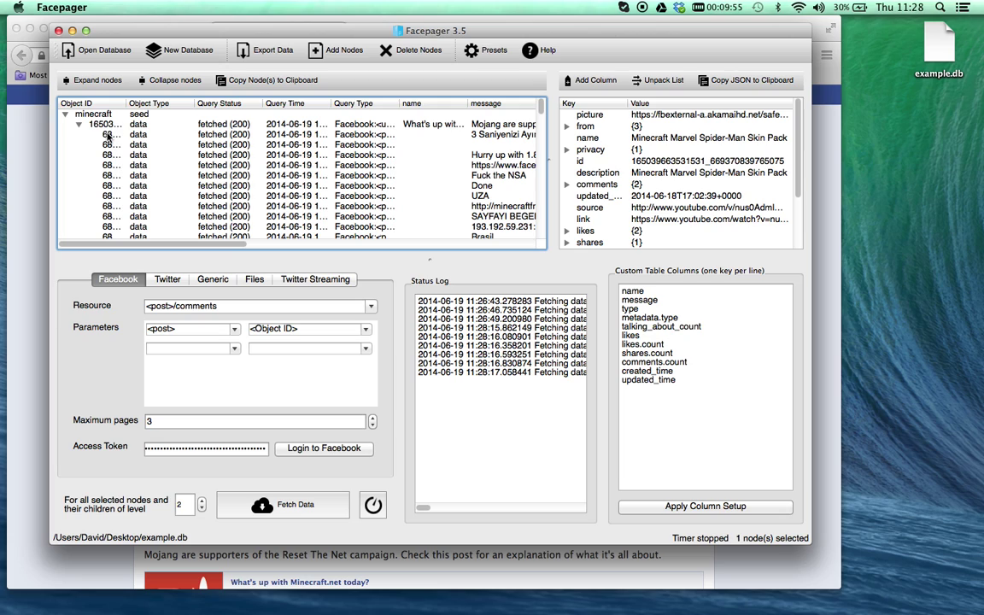
left_click(108, 135)
scroll(141, 132, "right", 5)
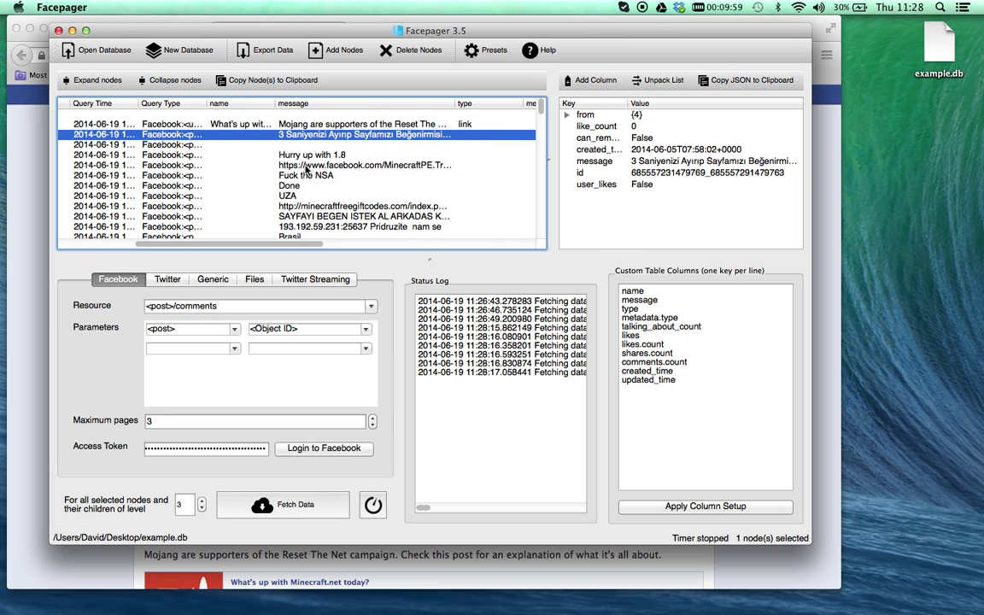
scroll(318, 183, "left", 1)
scroll(319, 183, "down", 3)
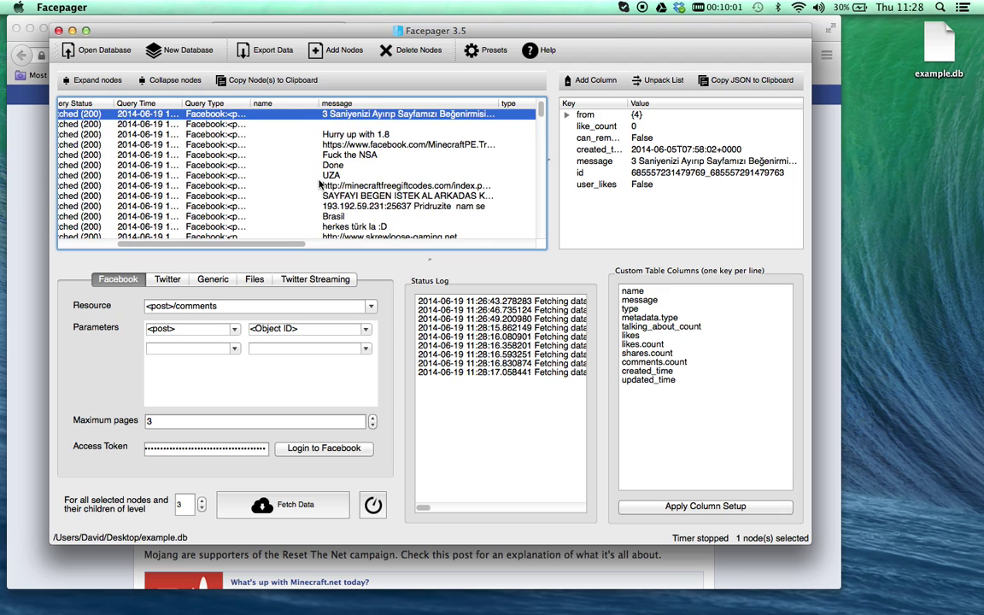
scroll(319, 184, "down", 5)
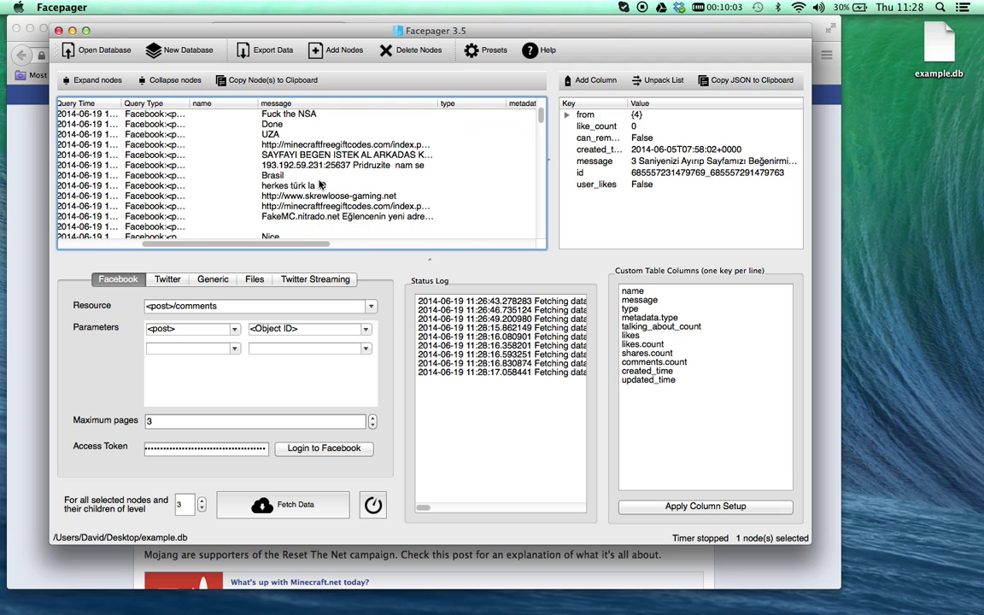
scroll(319, 184, "left", 1)
scroll(319, 184, "down", 3)
scroll(319, 184, "right", 1)
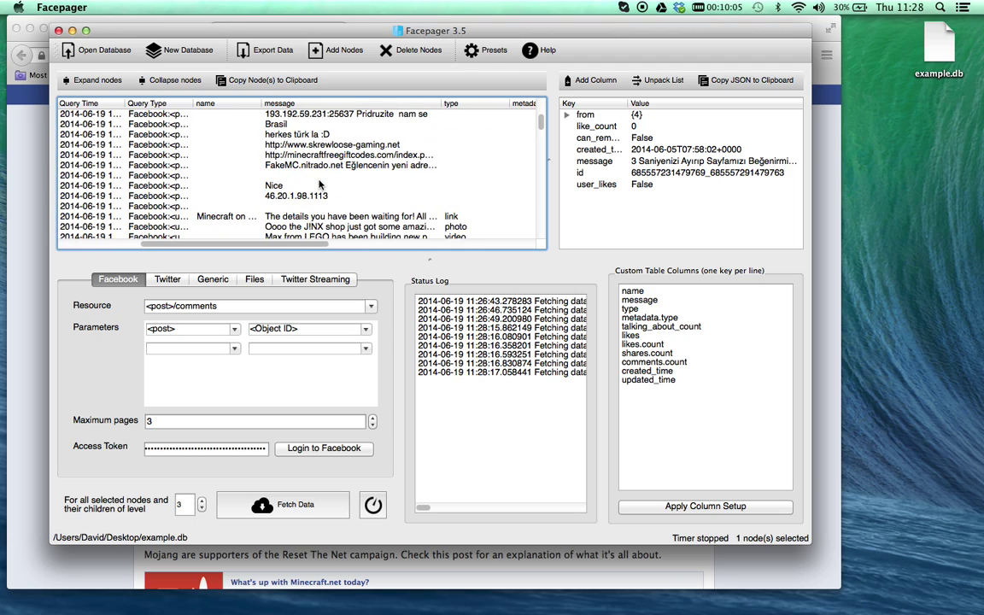
scroll(321, 184, "down", 6)
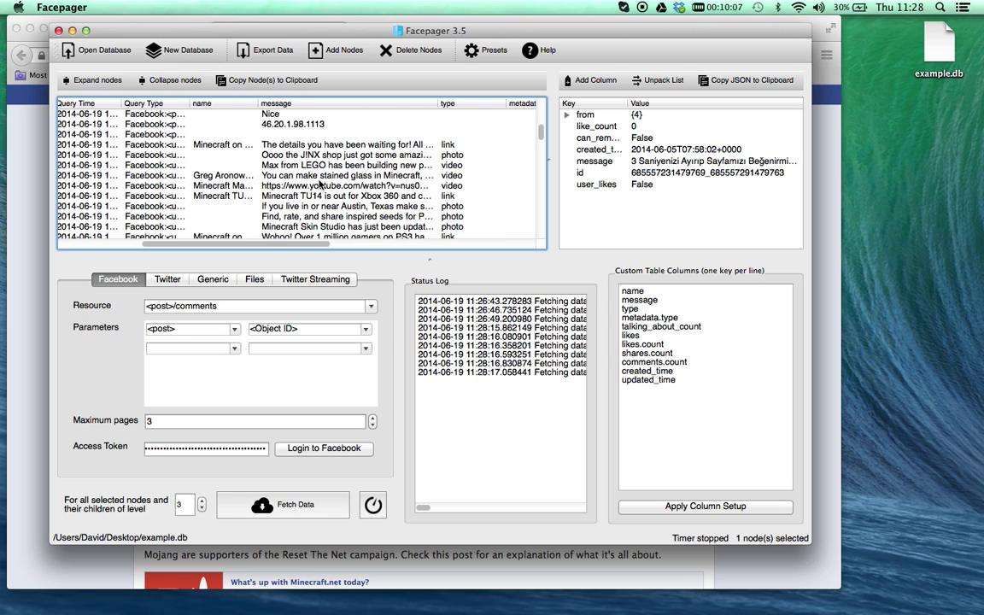
scroll(320, 184, "down", 8)
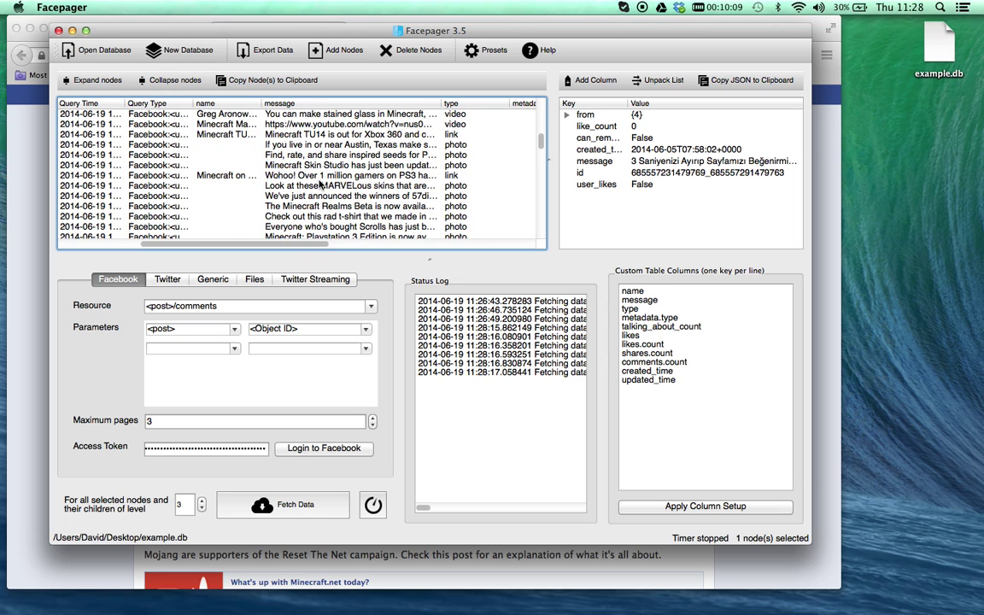
scroll(320, 184, "down", 6)
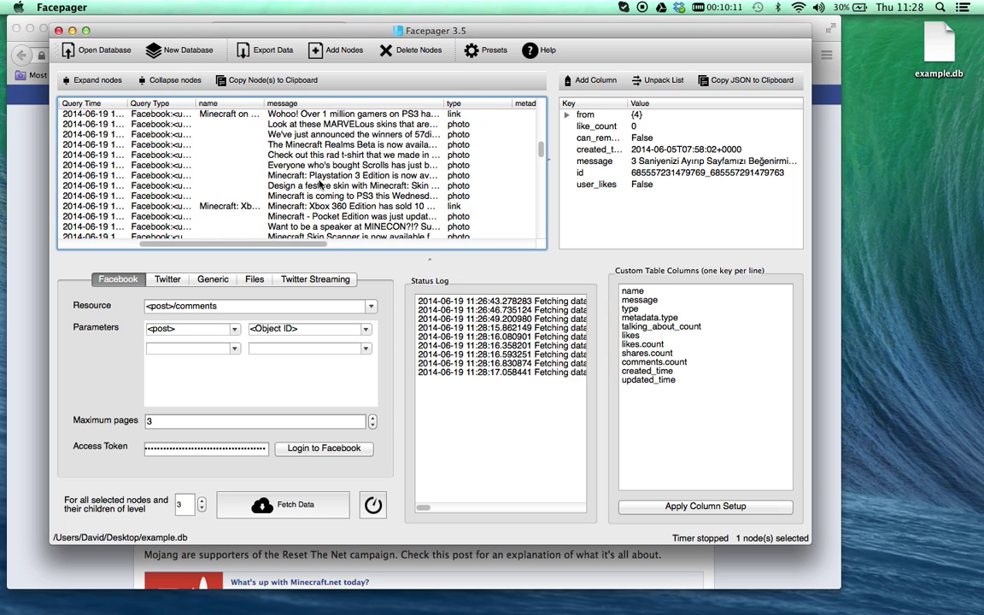
scroll(321, 184, "left", 1)
scroll(320, 183, "up", 20)
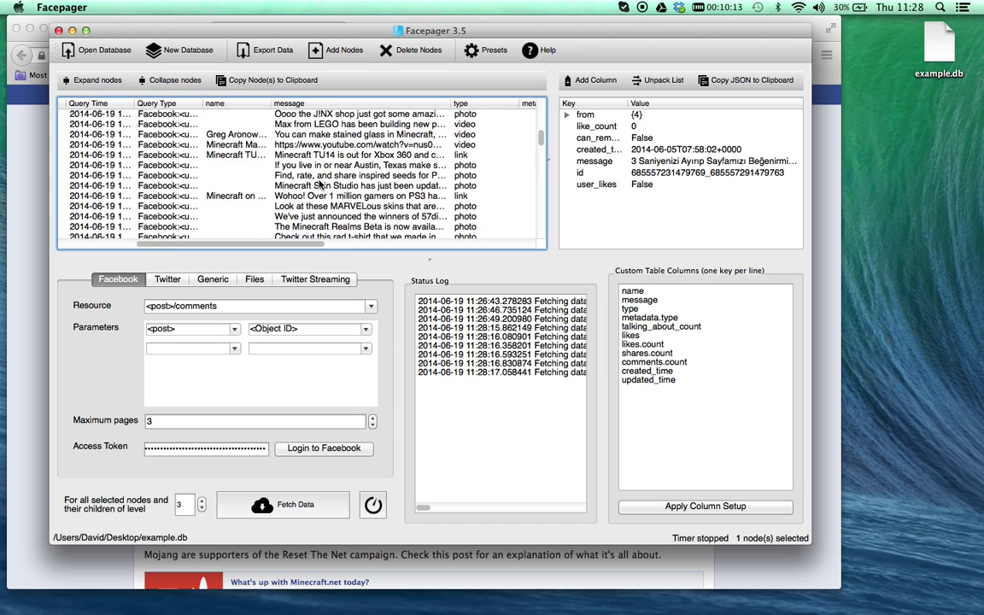
scroll(320, 184, "left", 8)
scroll(321, 184, "up", 6)
scroll(253, 147, "right", 10)
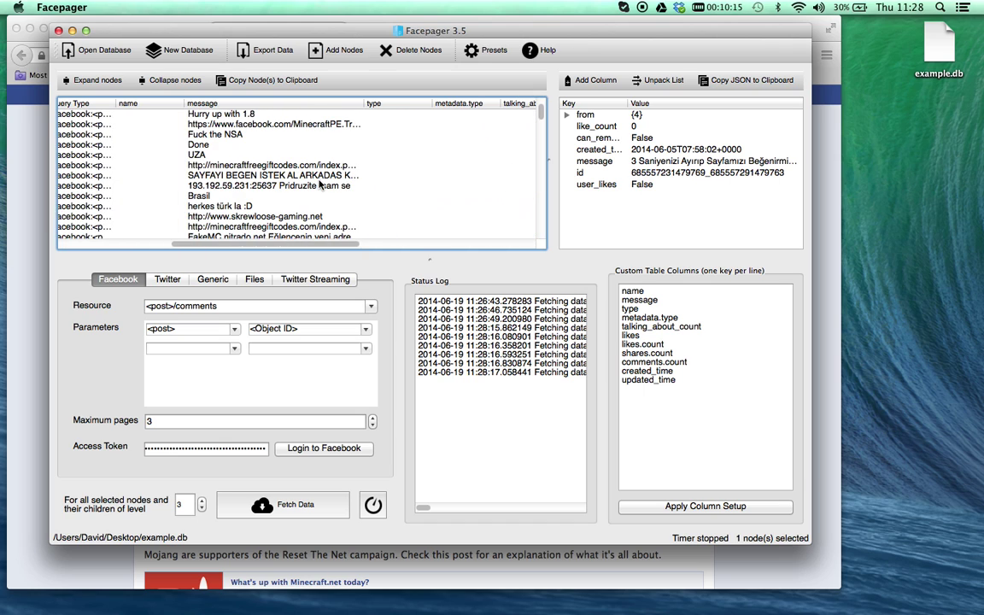
scroll(253, 147, "up", 4)
scroll(253, 147, "left", 4)
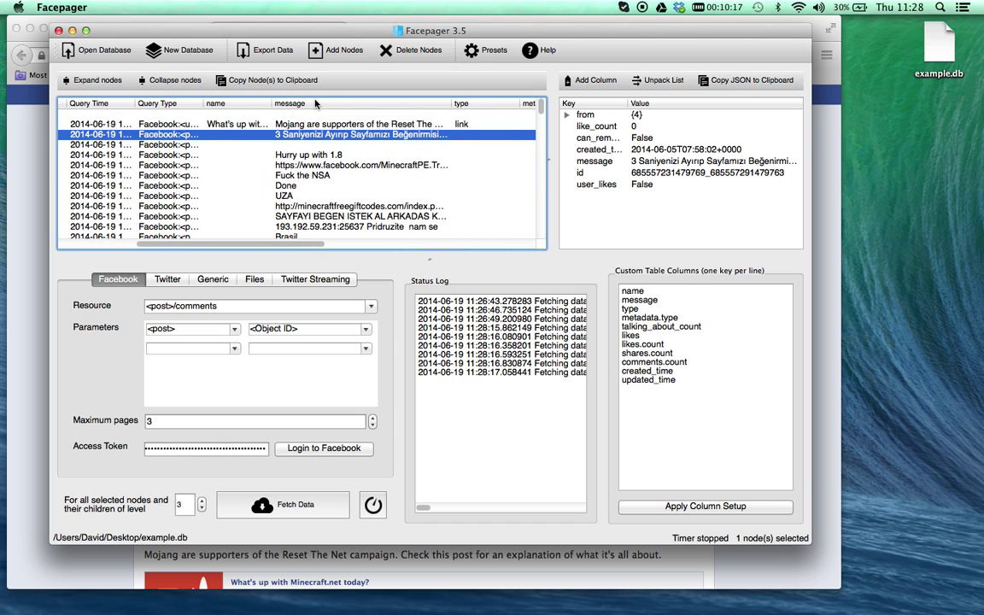
scroll(270, 153, "left", 6)
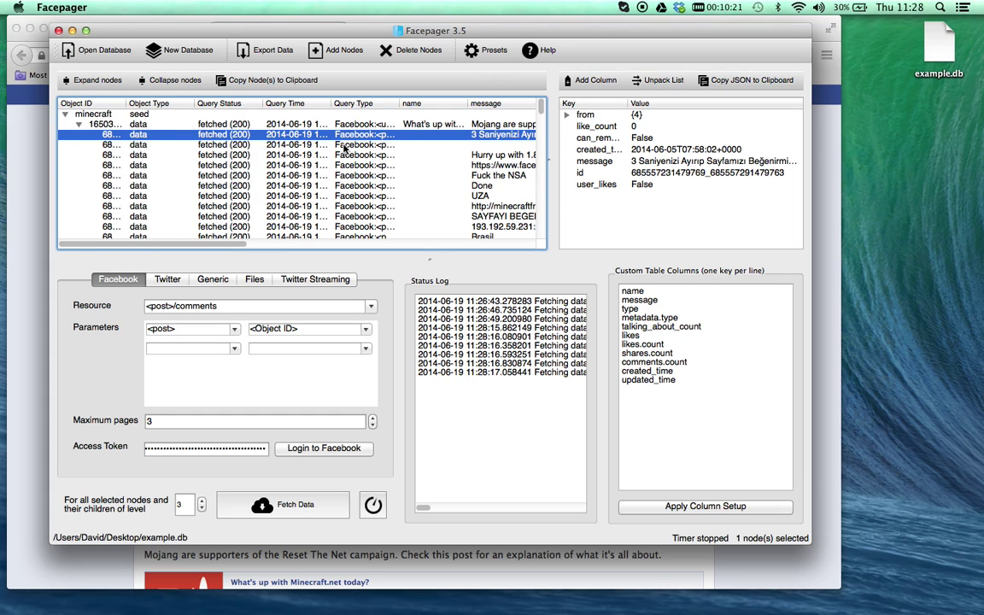
Select the Minecraft post through its last comment node, 20 nodes in total
left_click(944, 72)
left_click(940, 55)
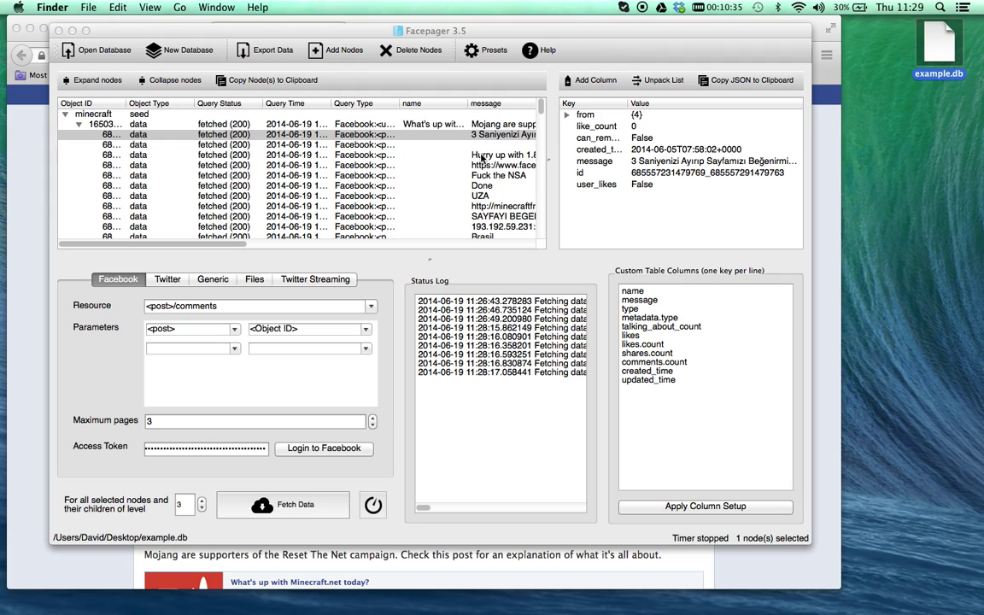
left_click(427, 125)
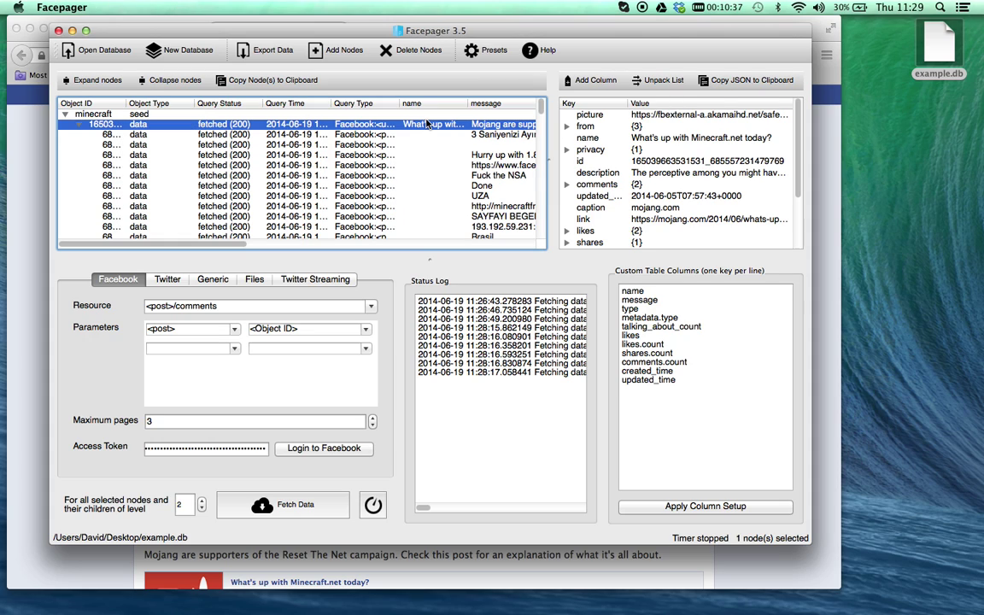
left_click(270, 115)
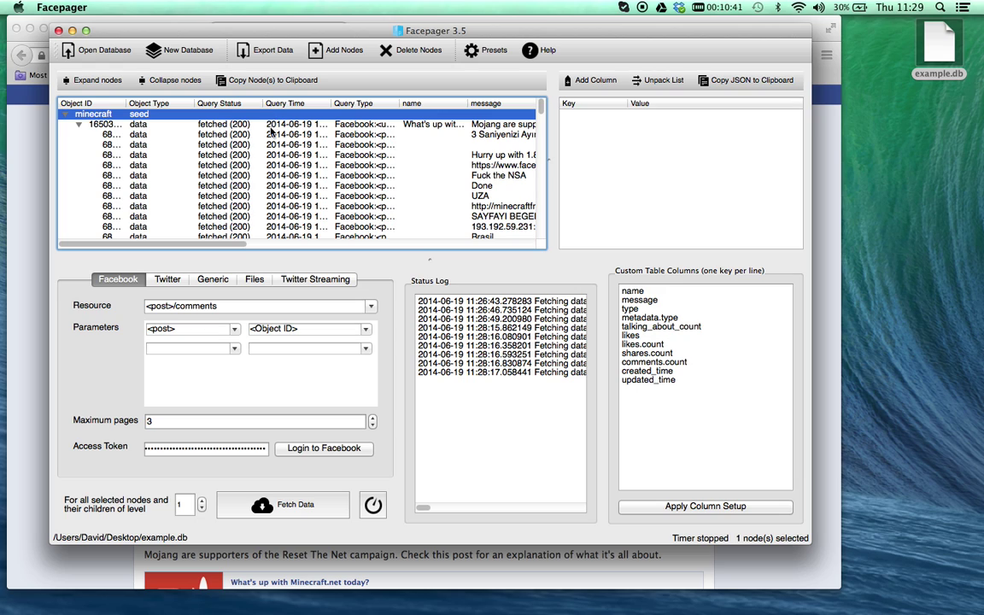
left_click(272, 126)
scroll(271, 126, "down", 2)
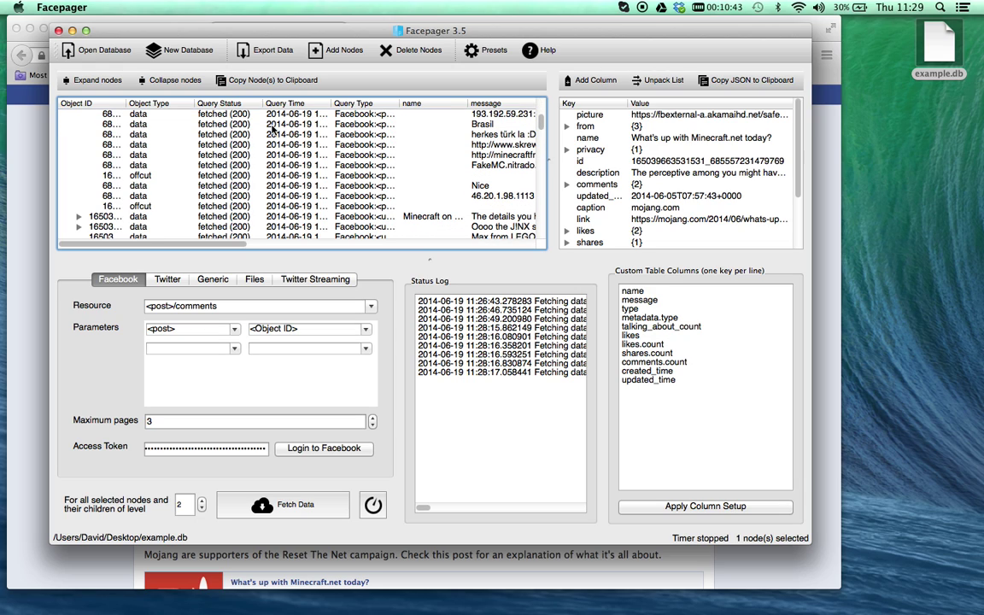
left_click(234, 206, "shift")
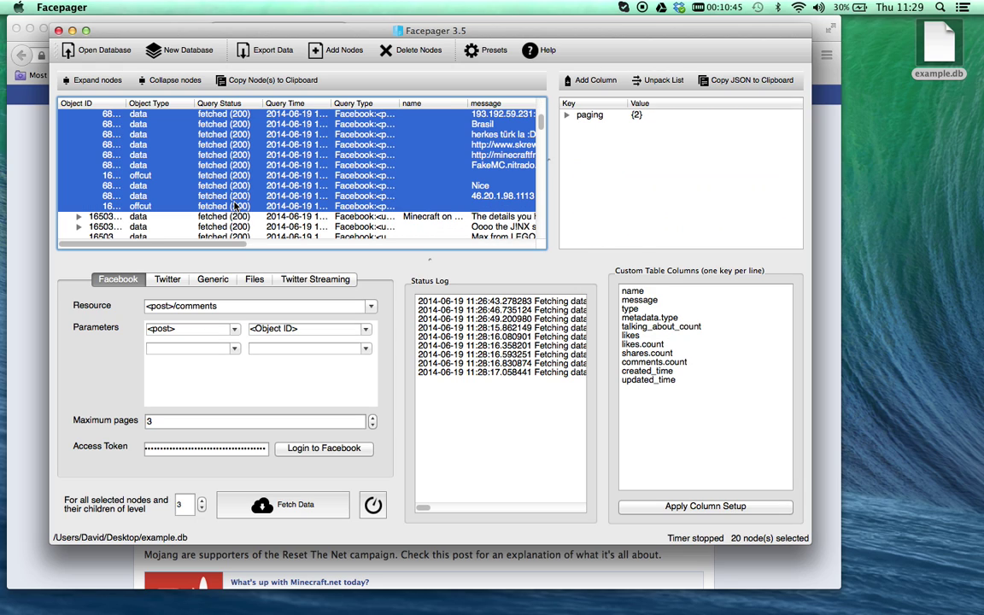
scroll(235, 205, "up", 4)
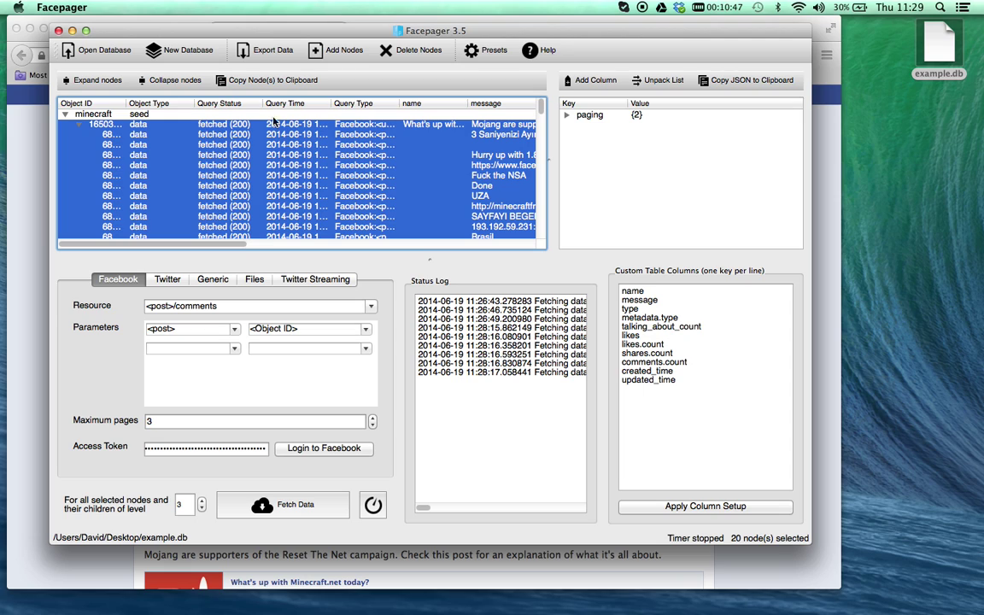
Export the selected nodes as comments.csv on the Desktop
left_click(271, 50)
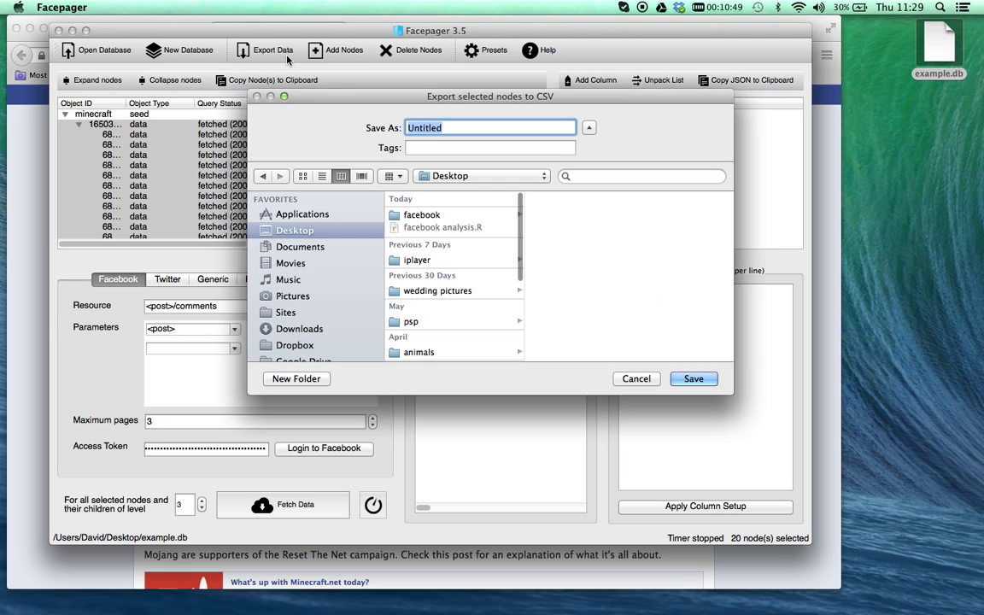
type("c")
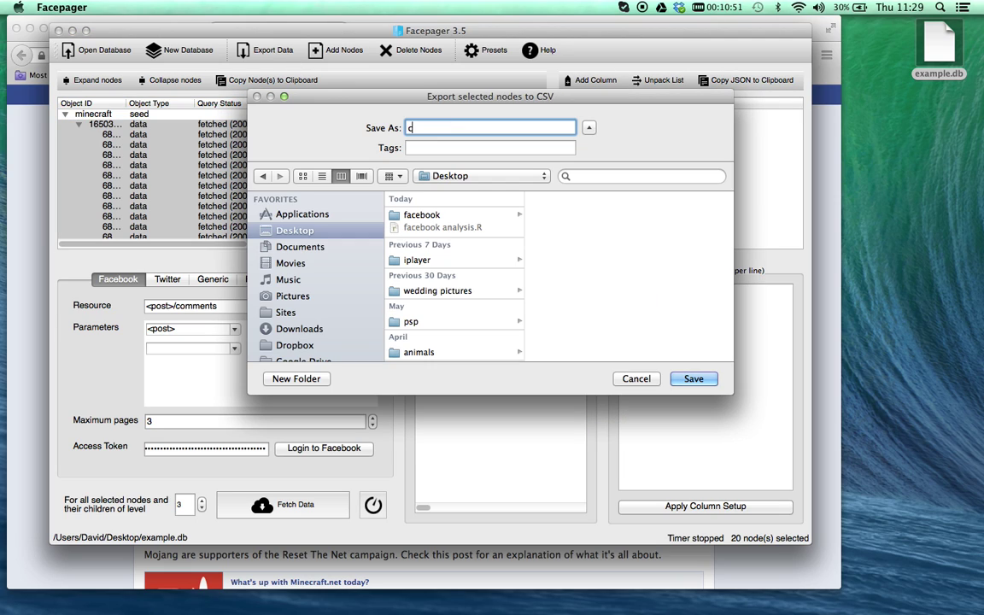
type("omments")
left_click(693, 378)
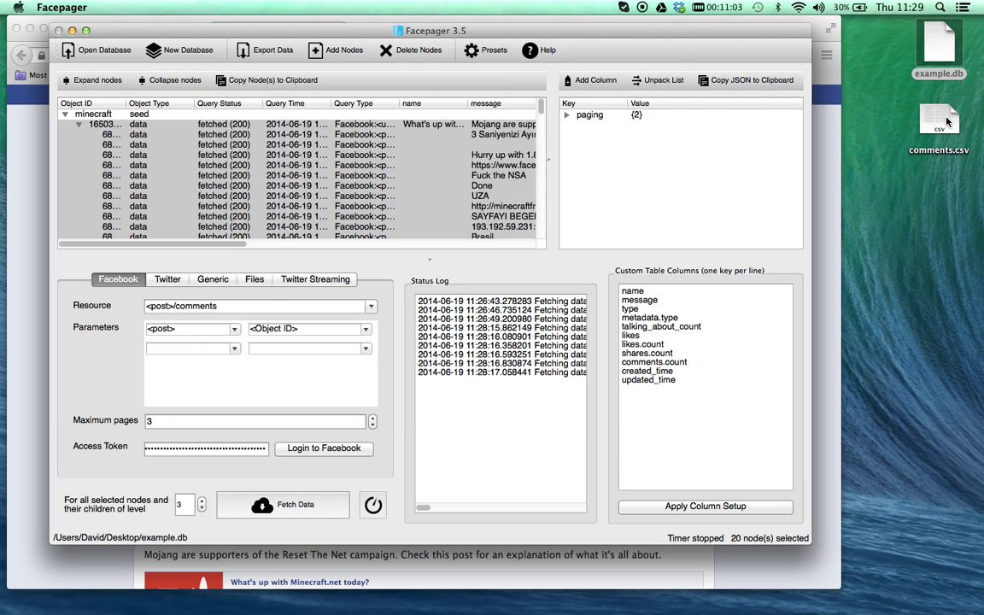
Look up TextWrangler in Spotlight with 'te', then dismiss the search
mouse_move(974, 150)
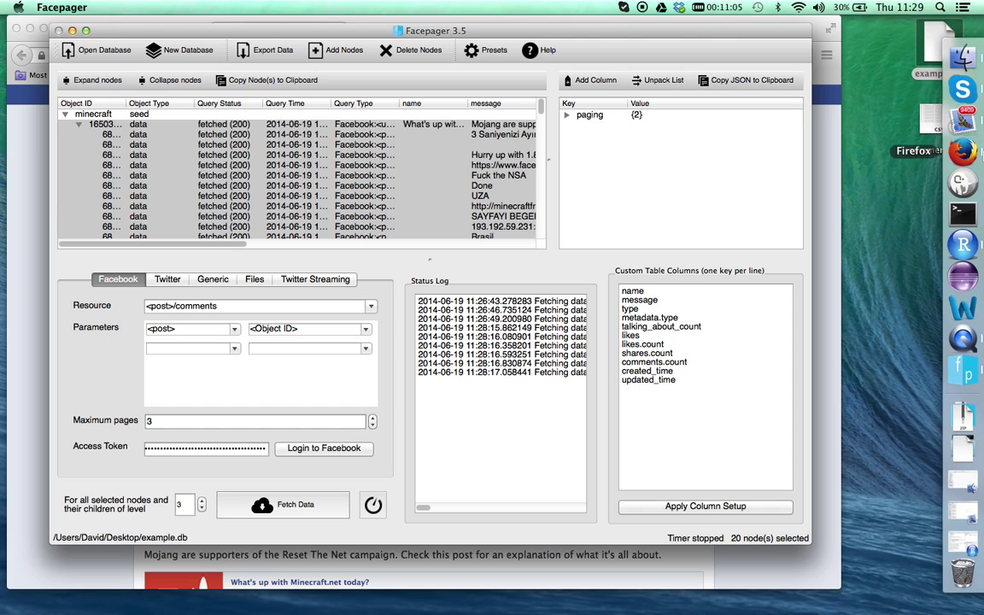
left_click(940, 7)
type("te")
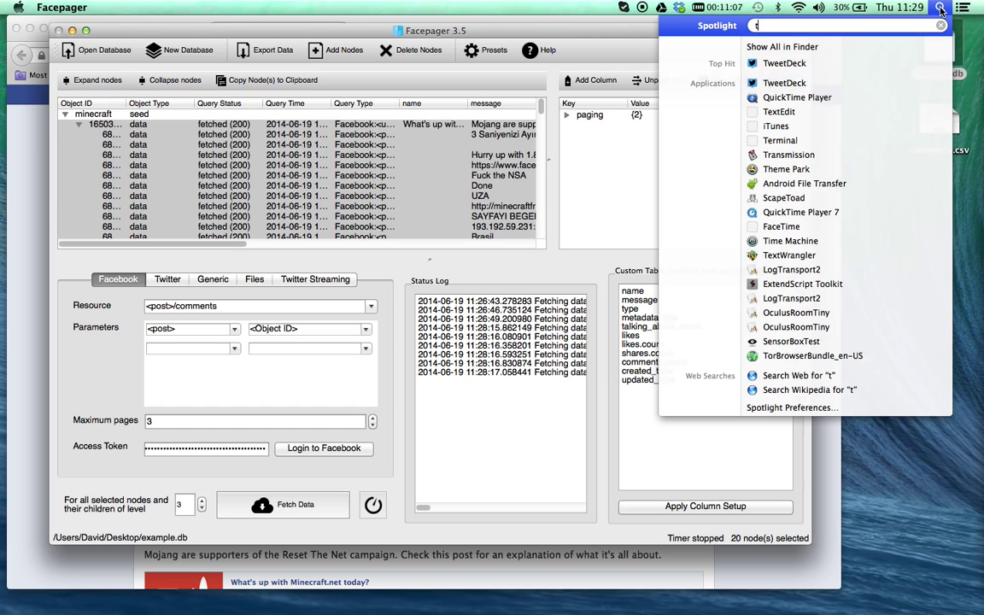
left_click(940, 7)
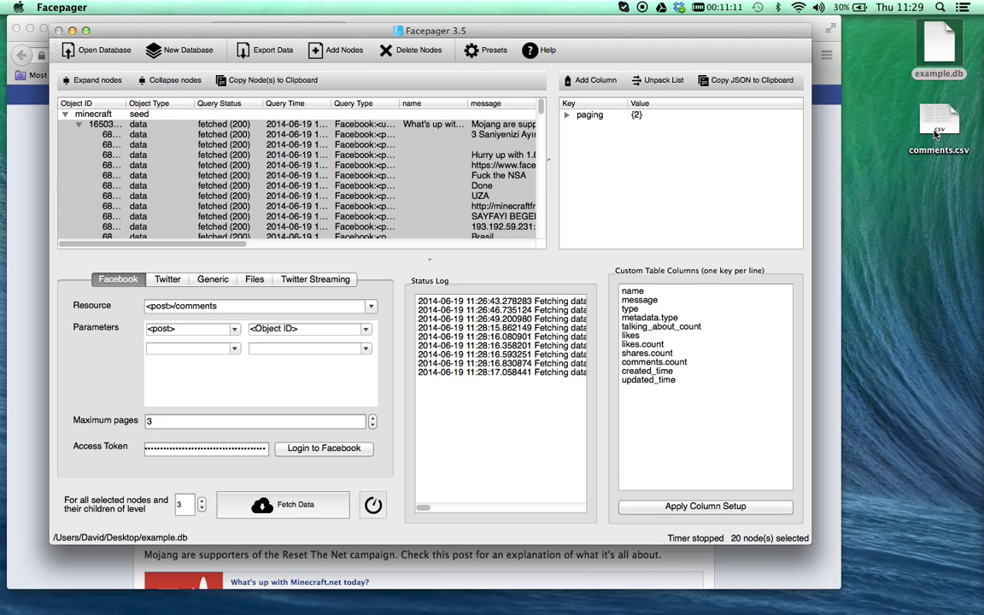
Open comments.csv from the Desktop in TextWrangler
double_click(936, 133)
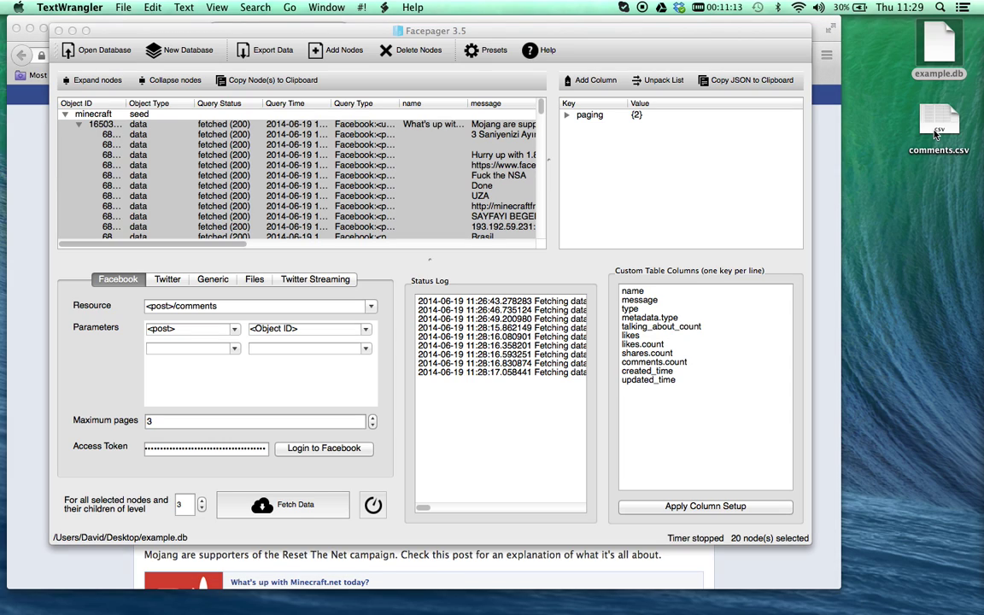
mouse_move(981, 137)
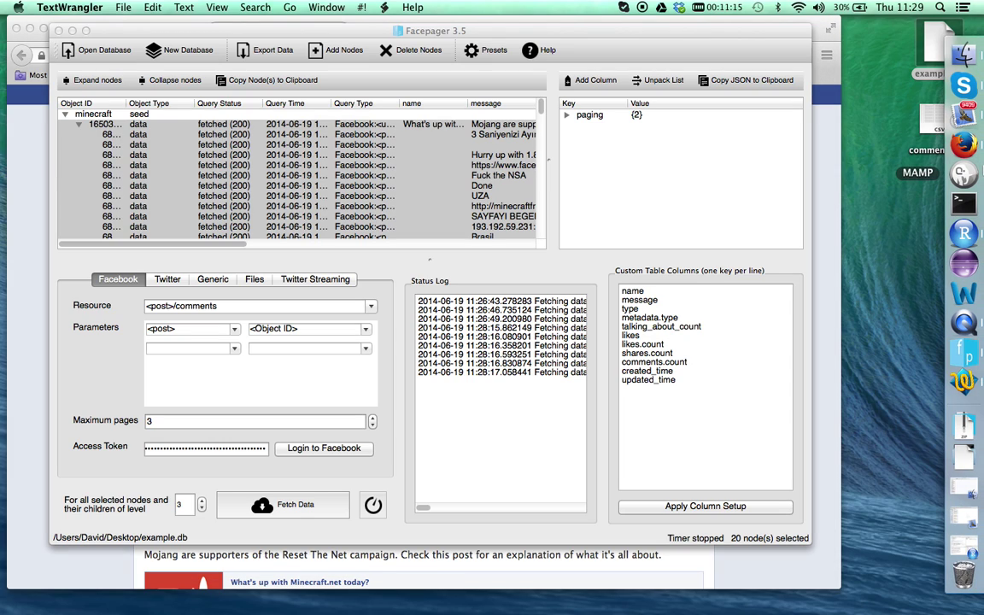
left_click_drag(940, 124, 964, 382)
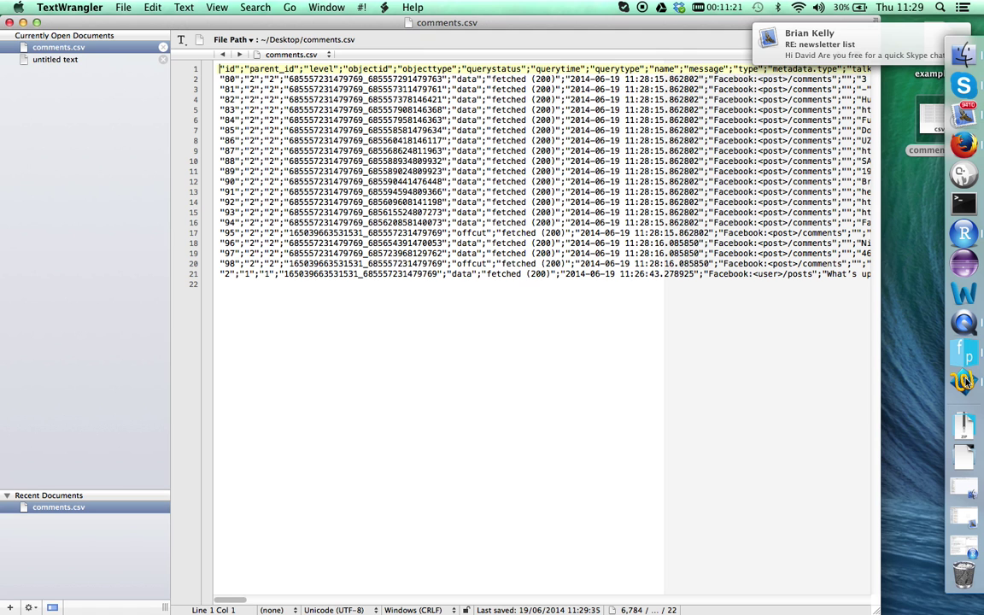
Highlight the ';' after the id header to show the field separator
left_click(245, 68)
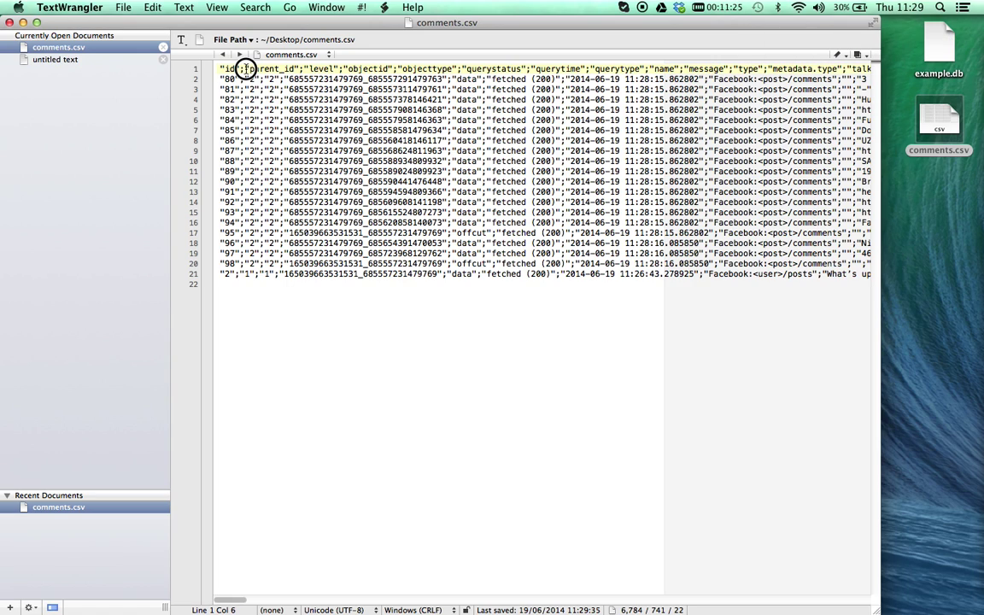
double_click(239, 68)
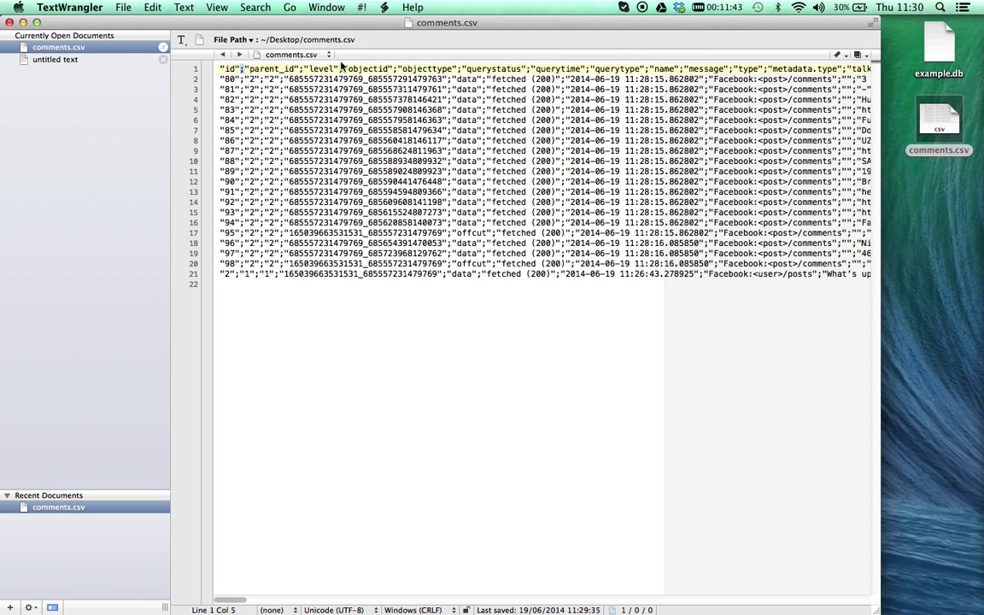
mouse_move(963, 113)
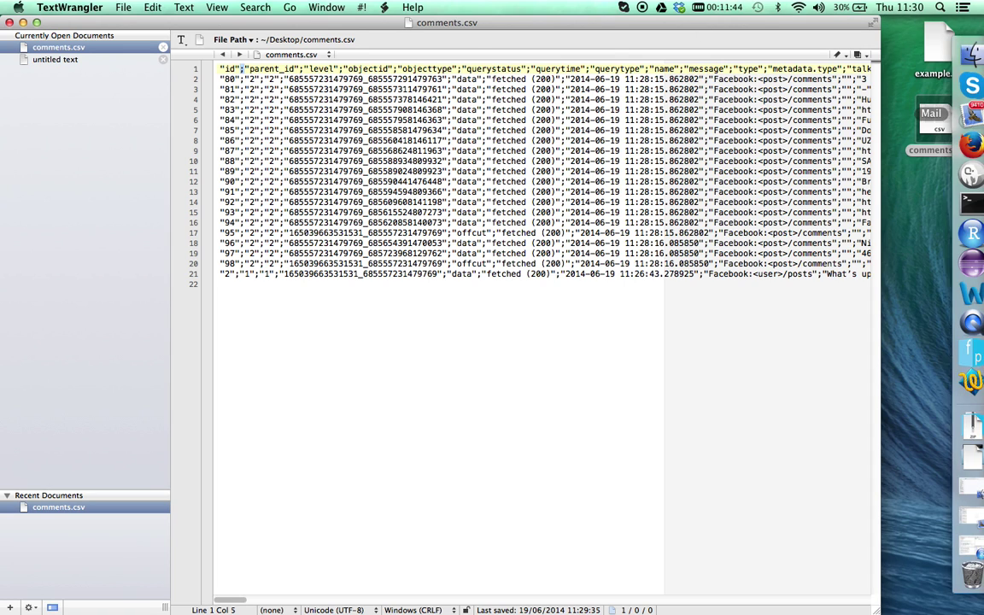
left_click(964, 233)
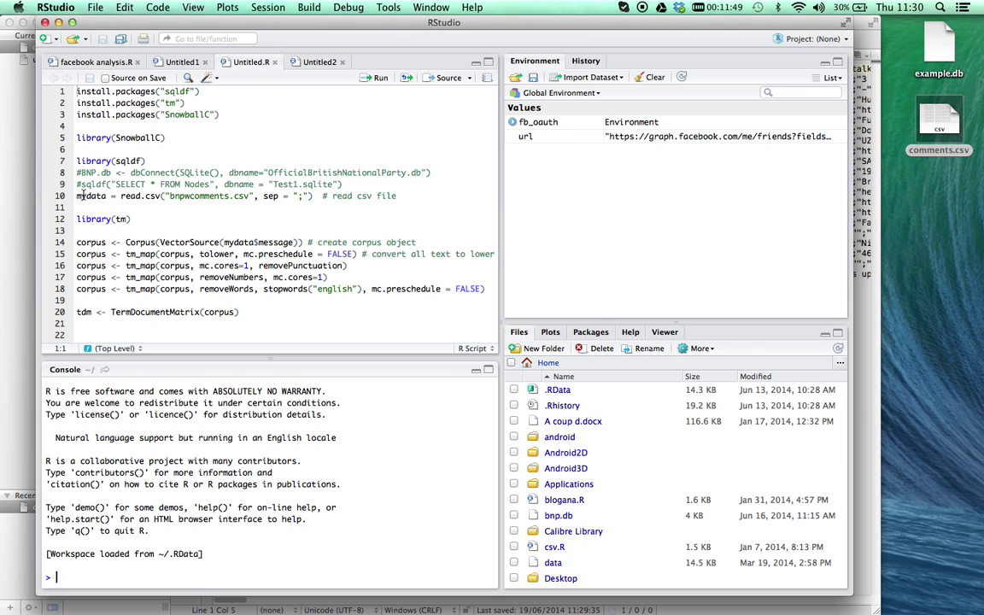
Highlight line 10's read.csv call and its sep = ";" argument, then return to Facepager
left_click_drag(75, 195, 324, 197)
left_click(325, 196)
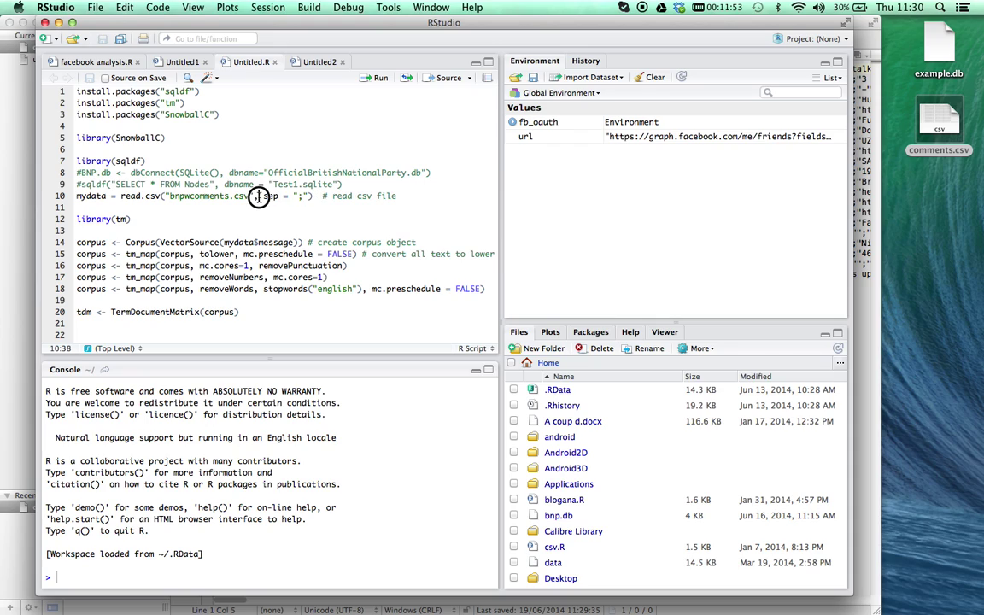
left_click_drag(261, 196, 306, 198)
left_click(306, 198)
mouse_move(982, 295)
left_click(963, 366)
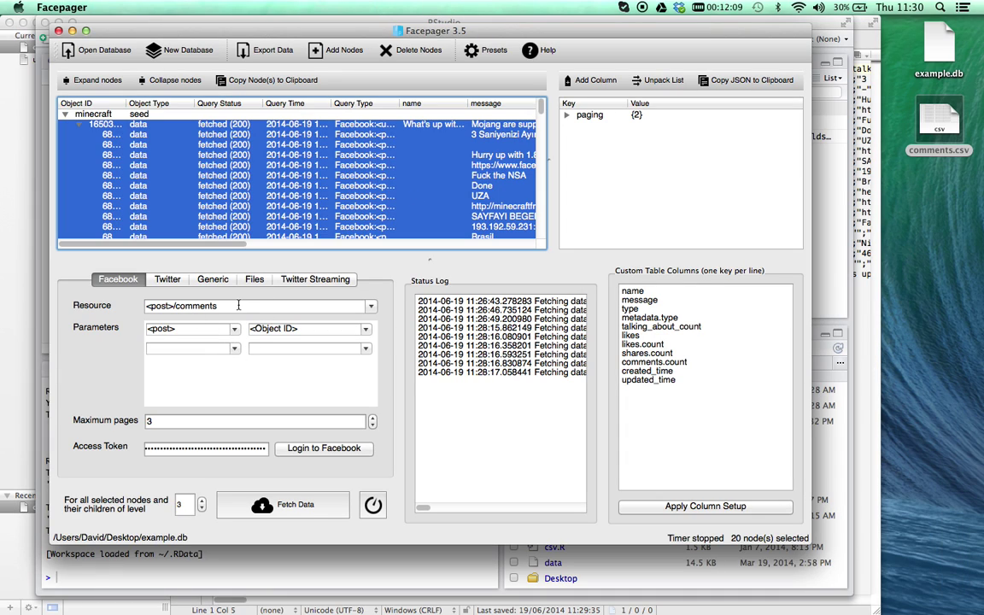
Select the <post>/comments Resource value and open the query presets list
left_click_drag(227, 306, 147, 307)
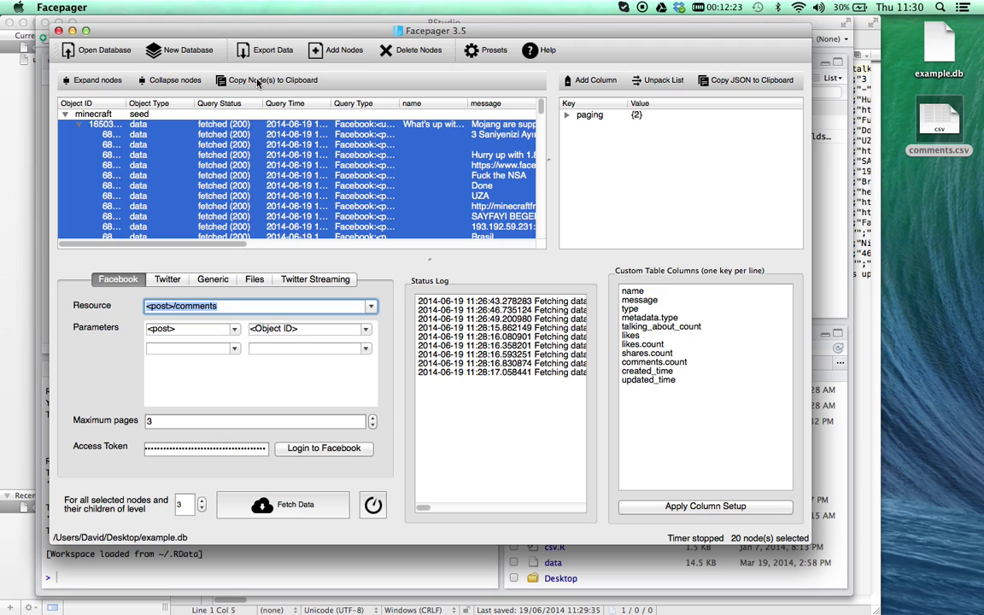
left_click(487, 49)
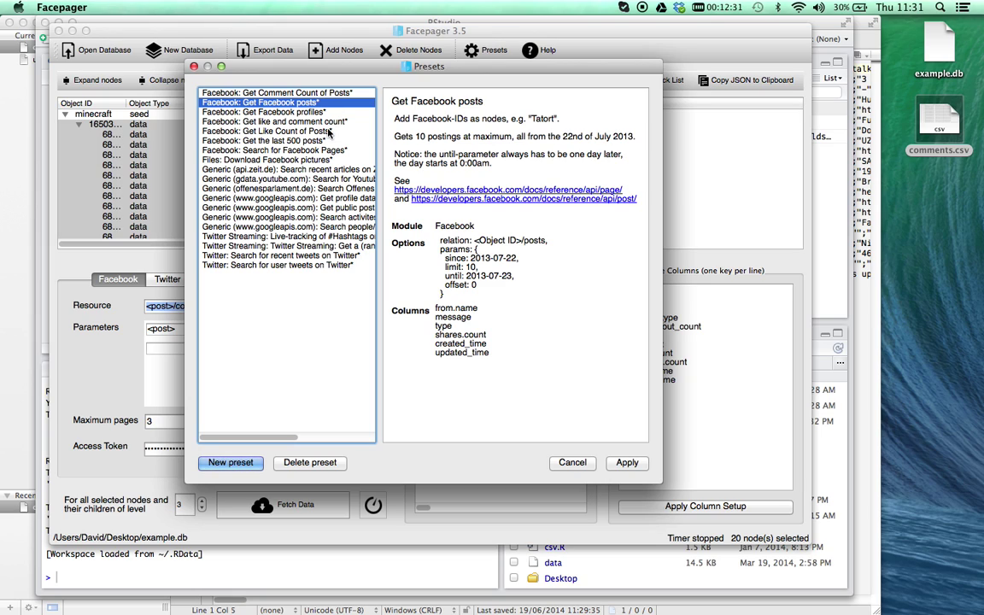
Review the offenesparlament.de, YouTube and Google+ presets, then cancel without applying any
left_click(309, 187)
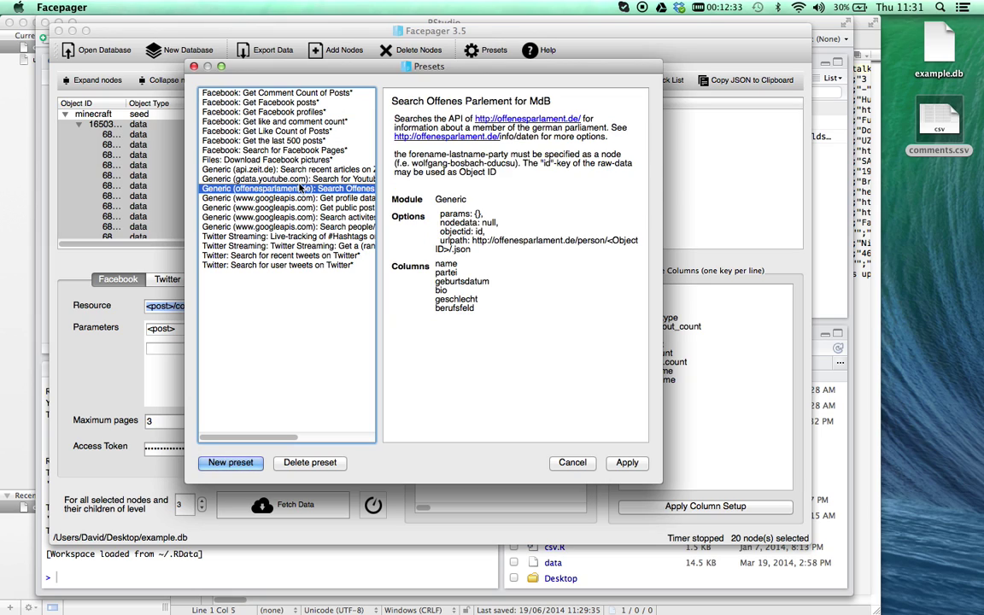
left_click(309, 178)
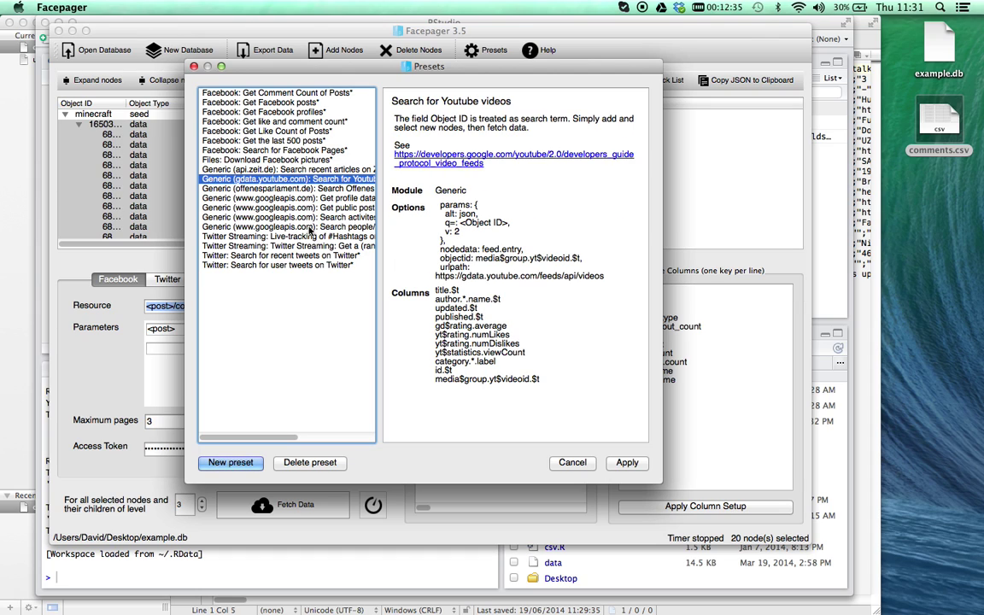
left_click(311, 228)
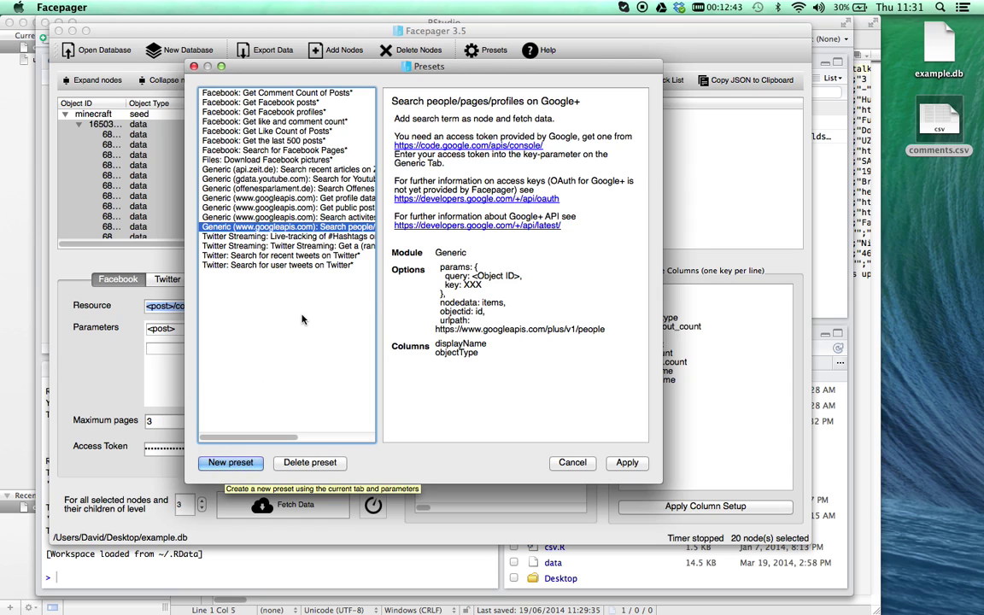
left_click(572, 462)
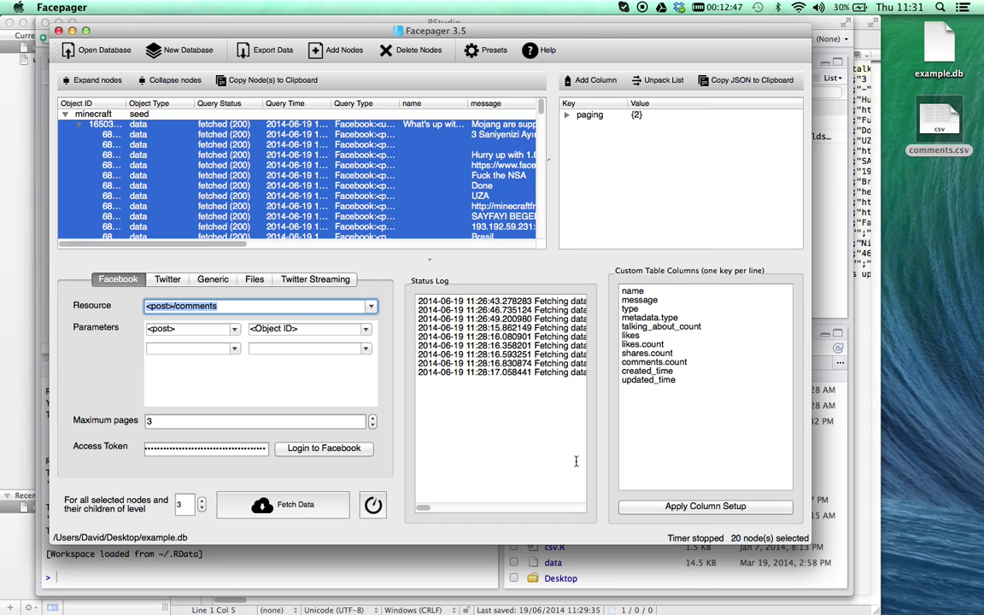